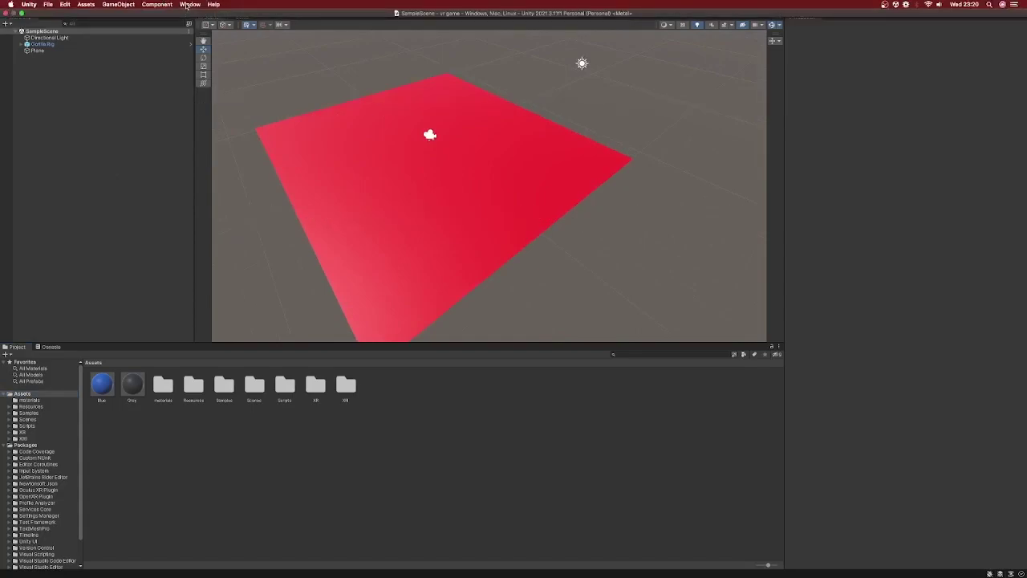
Select PUN 2 - FREE from My Assets in the Package Manager
{"action": "left_click", "coordinate": [186, 5]}
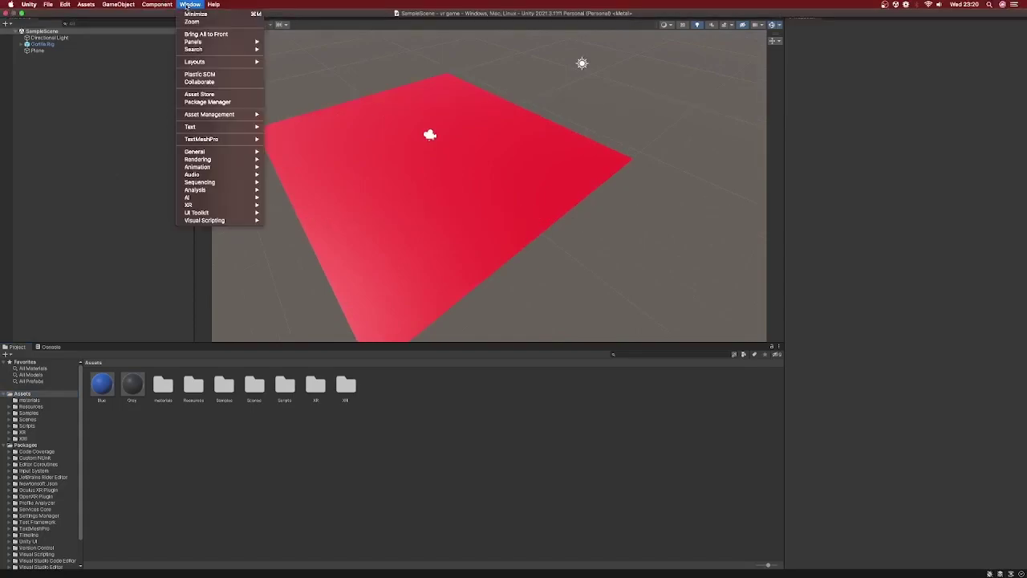
{"action": "left_click", "coordinate": [196, 102]}
{"action": "left_click", "coordinate": [306, 95]}
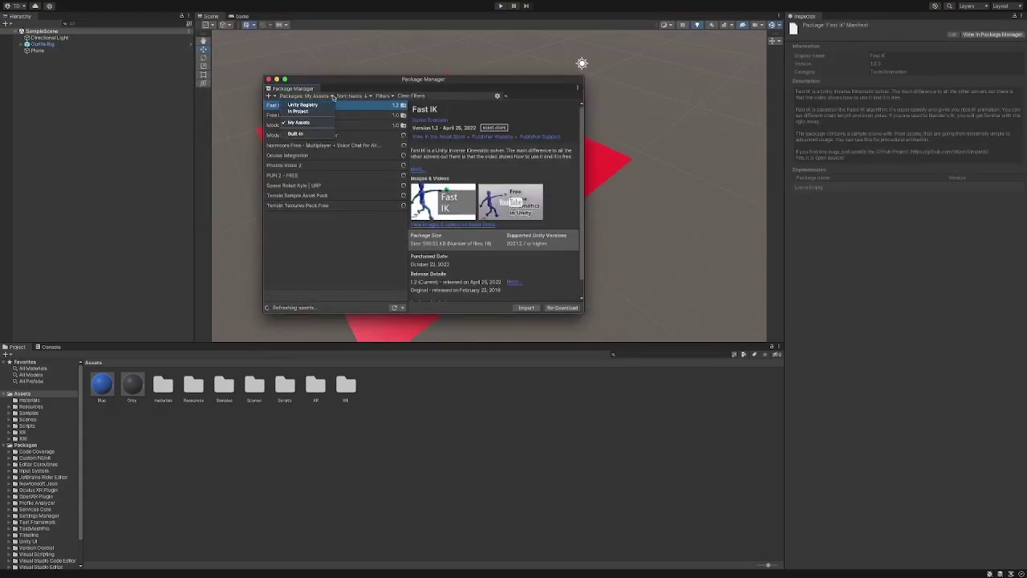
{"action": "left_click", "coordinate": [306, 234]}
{"action": "left_click", "coordinate": [280, 175]}
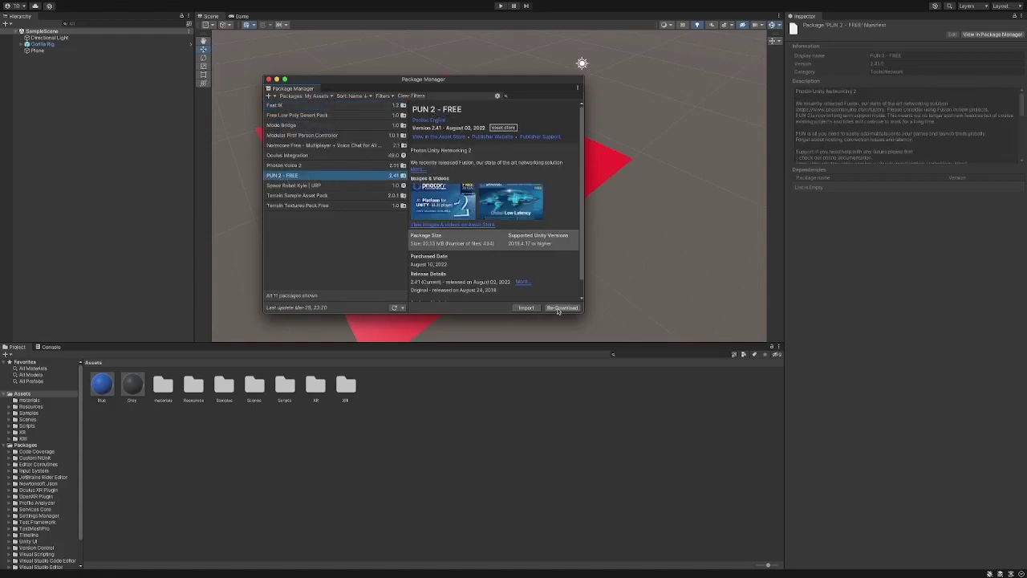
Import all PUN 2 files, leaving the PUN Setup wizard open
{"action": "left_click", "coordinate": [522, 309]}
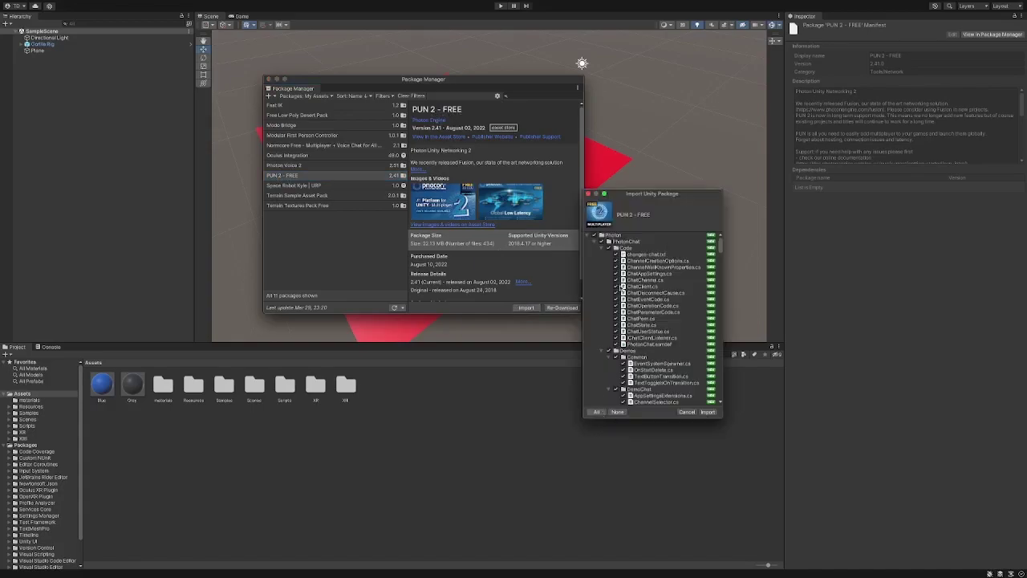
{"action": "left_click_drag", "start_coordinate": [629, 189], "coordinate": [492, 199]}
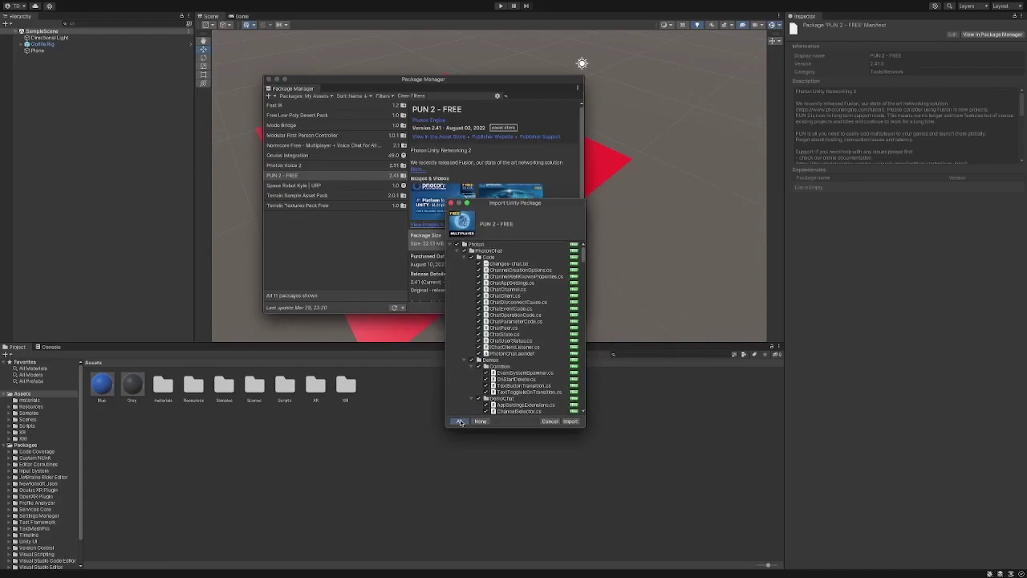
{"action": "left_click", "coordinate": [570, 422]}
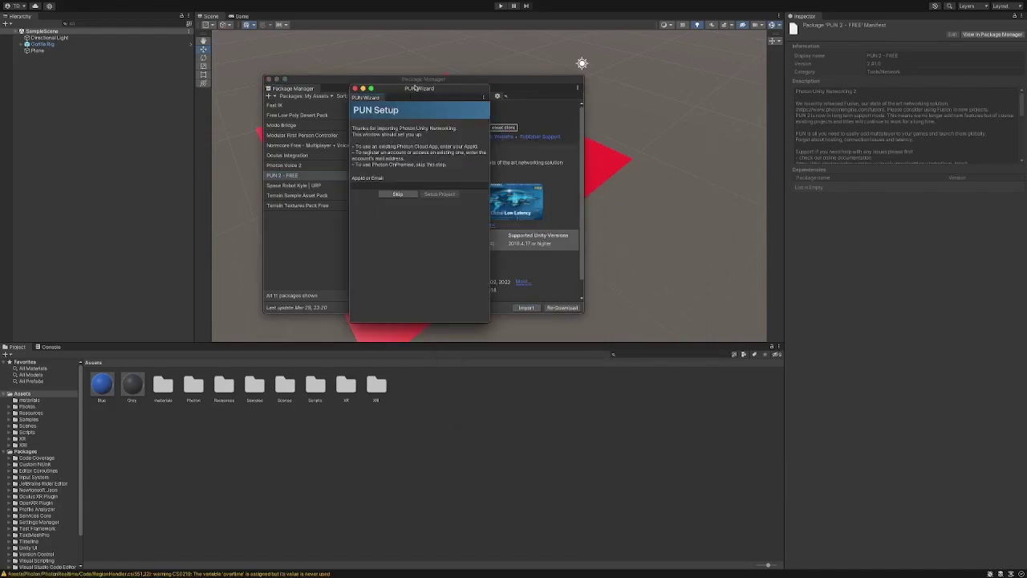
{"action": "mouse_move", "coordinate": [403, 92]}
{"action": "left_mouse_down"}
{"action": "mouse_move", "coordinate": [418, 88]}
{"action": "mouse_move", "coordinate": [277, 96]}
{"action": "left_mouse_up"}
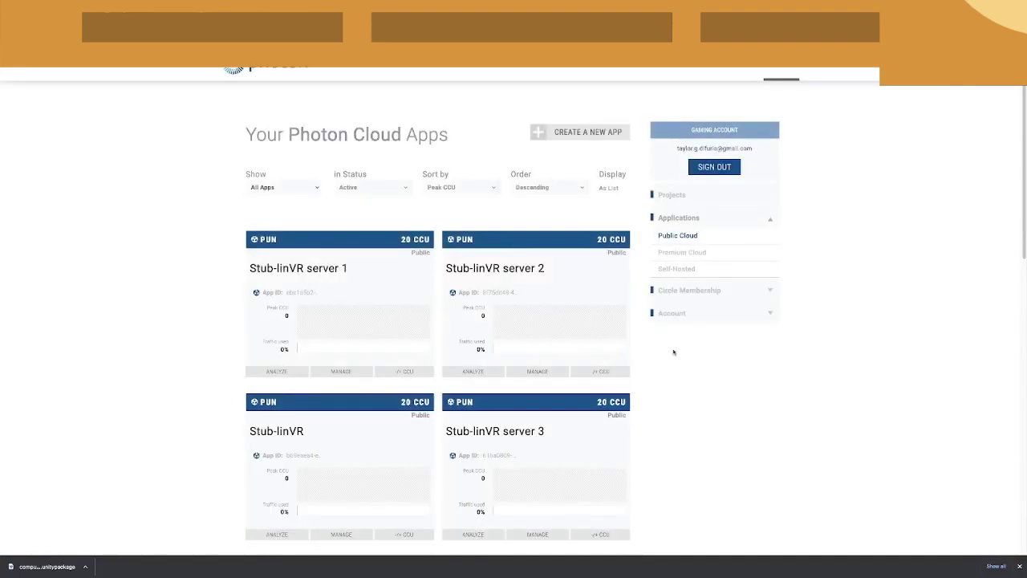
Scroll through the Photon dashboard's list of existing cloud apps
{"action": "scroll", "coordinate": [573, 275], "scroll_direction": "down", "scroll_amount": 1}
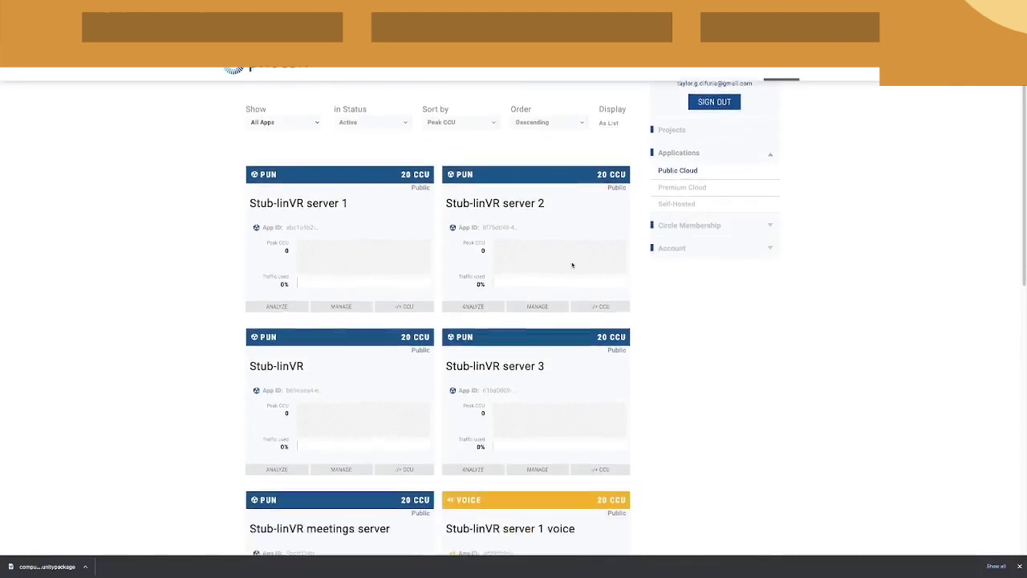
{"action": "scroll", "coordinate": [570, 255], "scroll_direction": "up", "scroll_amount": 1}
Create a Pun SDK app named 'tutorial game' with description 'hfghfghf'
{"action": "left_click", "coordinate": [542, 141]}
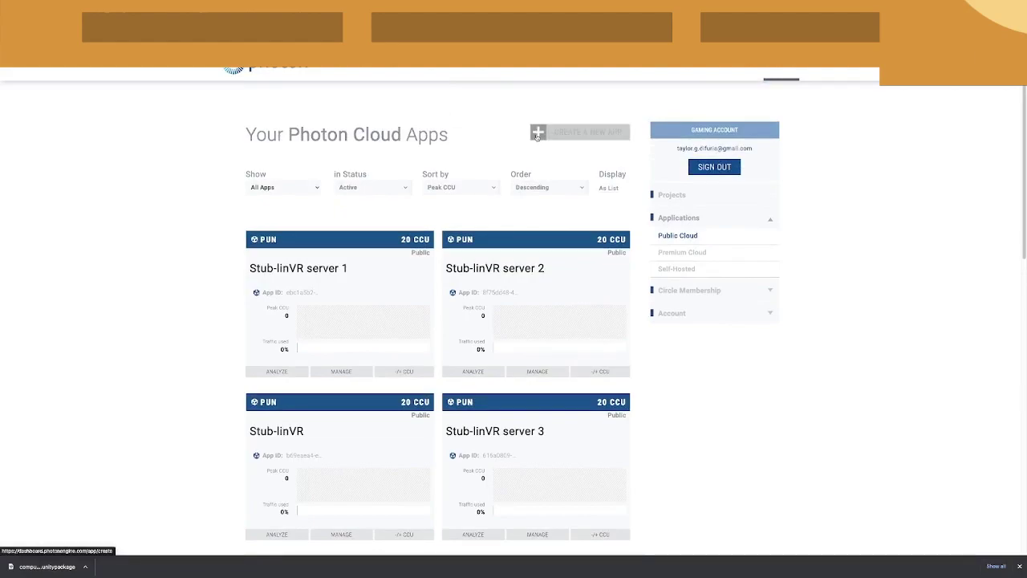
{"action": "left_click", "coordinate": [394, 289]}
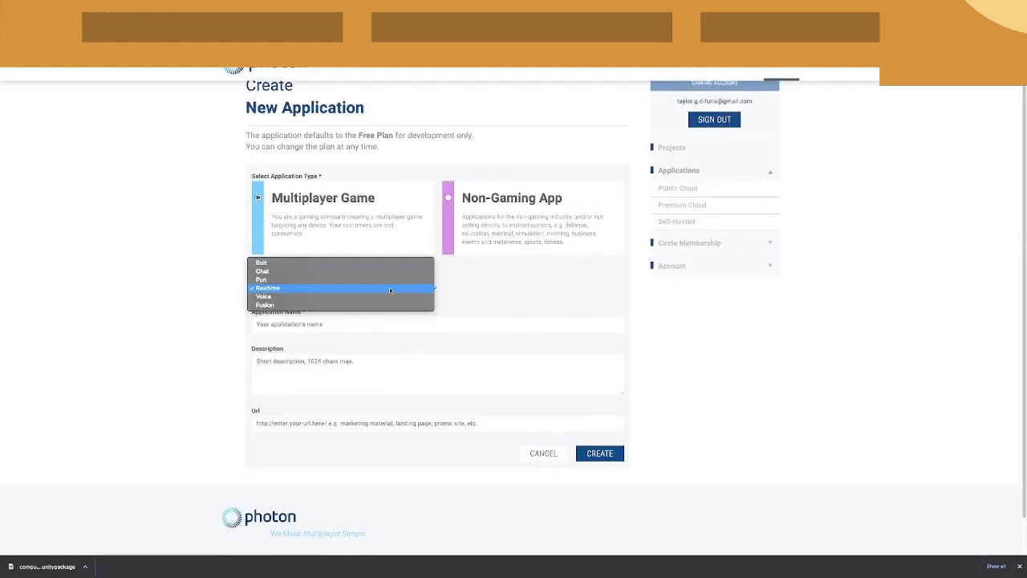
{"action": "left_click", "coordinate": [266, 280]}
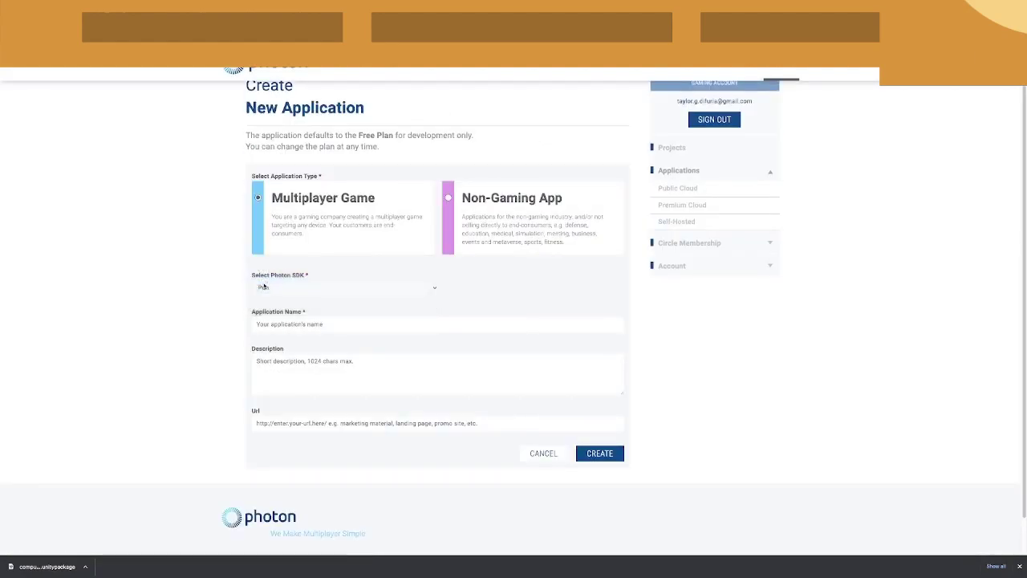
{"action": "left_click", "coordinate": [328, 325]}
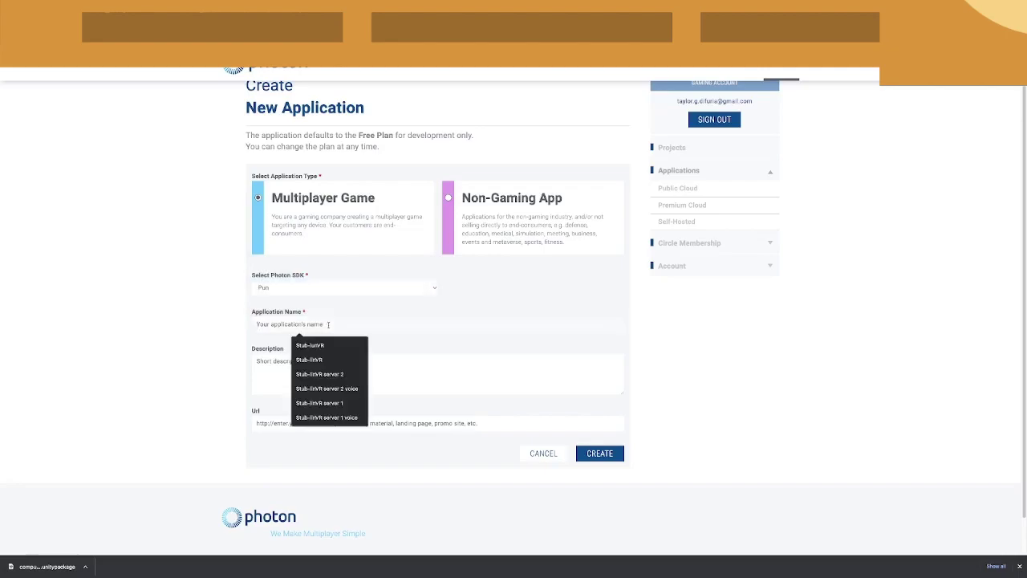
{"action": "type", "text": "tutorial"}
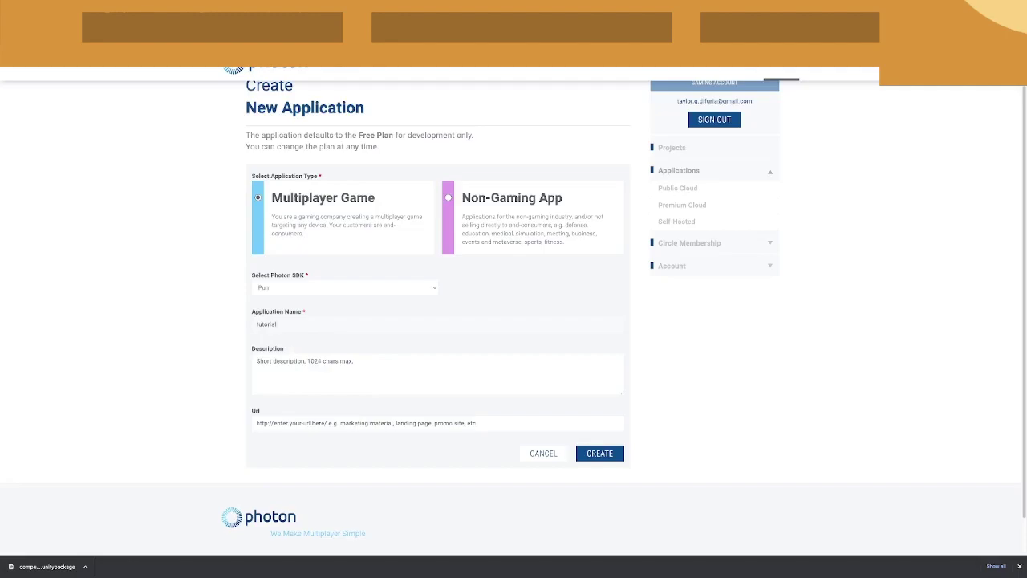
{"action": "type", "text": " game"}
{"action": "scroll", "coordinate": [514, 460], "scroll_direction": "down", "scroll_amount": 1}
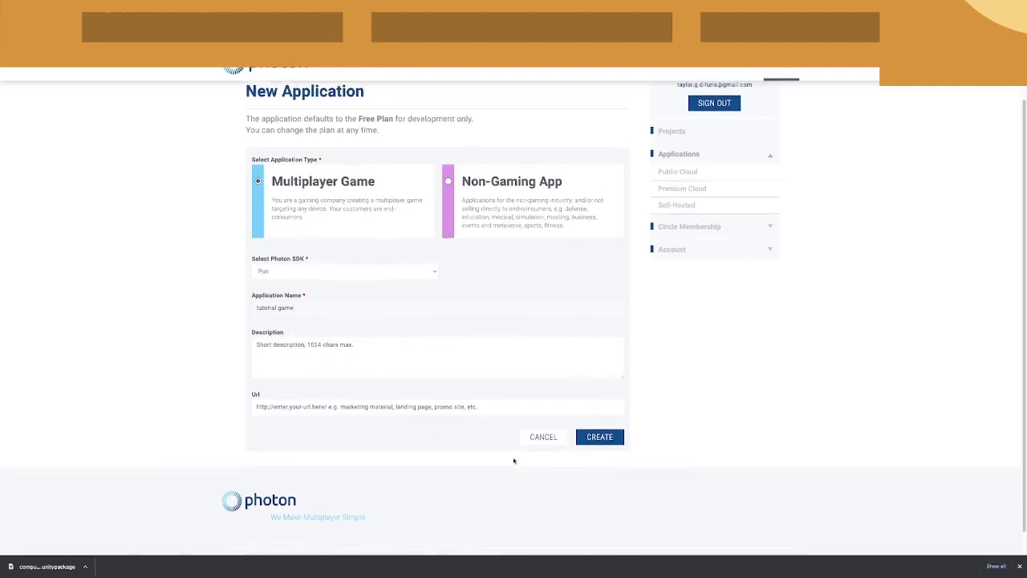
{"action": "left_click", "coordinate": [504, 345]}
{"action": "type", "text": "hfghfghf"}
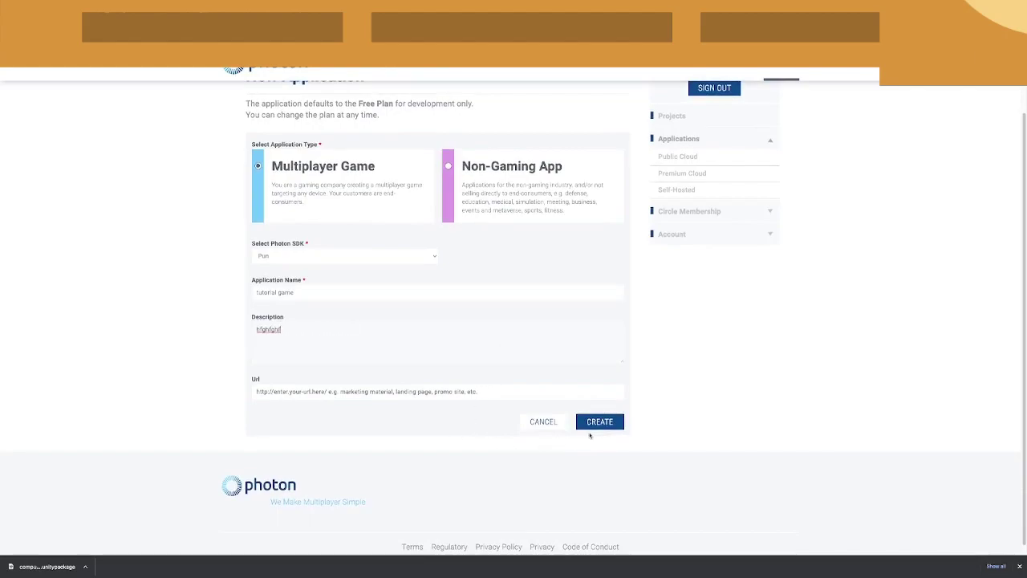
{"action": "left_click", "coordinate": [590, 426]}
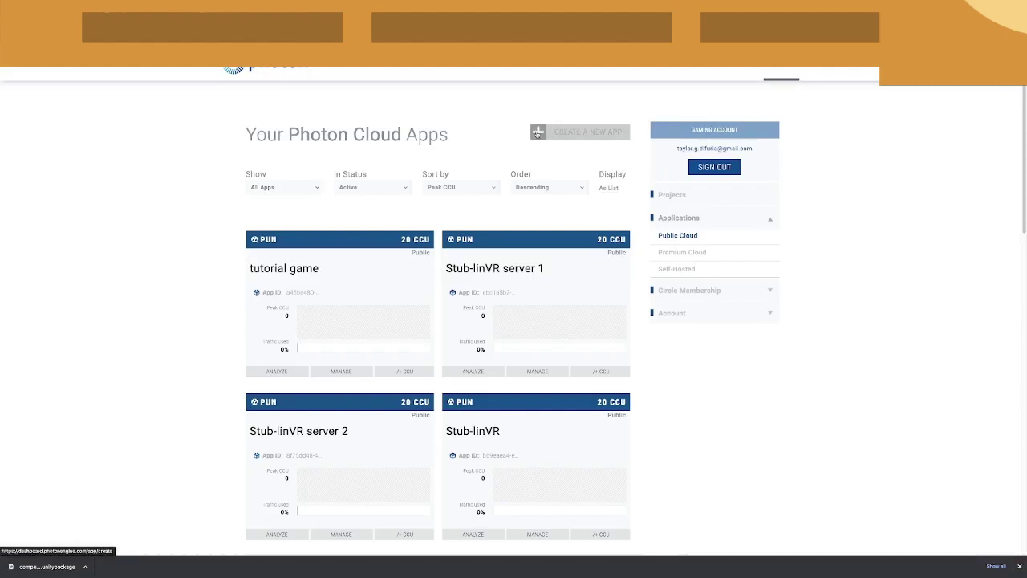
Create a Voice SDK app 'tutorial game voice', then reveal and select tutorial game's App ID
{"action": "left_click", "coordinate": [538, 133]}
{"action": "scroll", "coordinate": [292, 337], "scroll_direction": "down", "scroll_amount": 1}
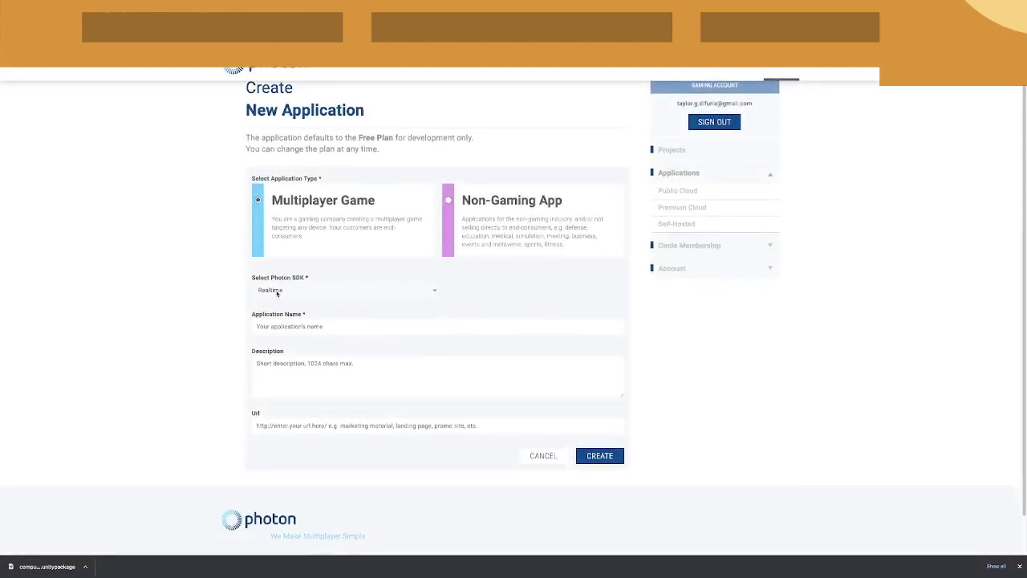
{"action": "left_click", "coordinate": [292, 293]}
{"action": "left_click", "coordinate": [287, 299]}
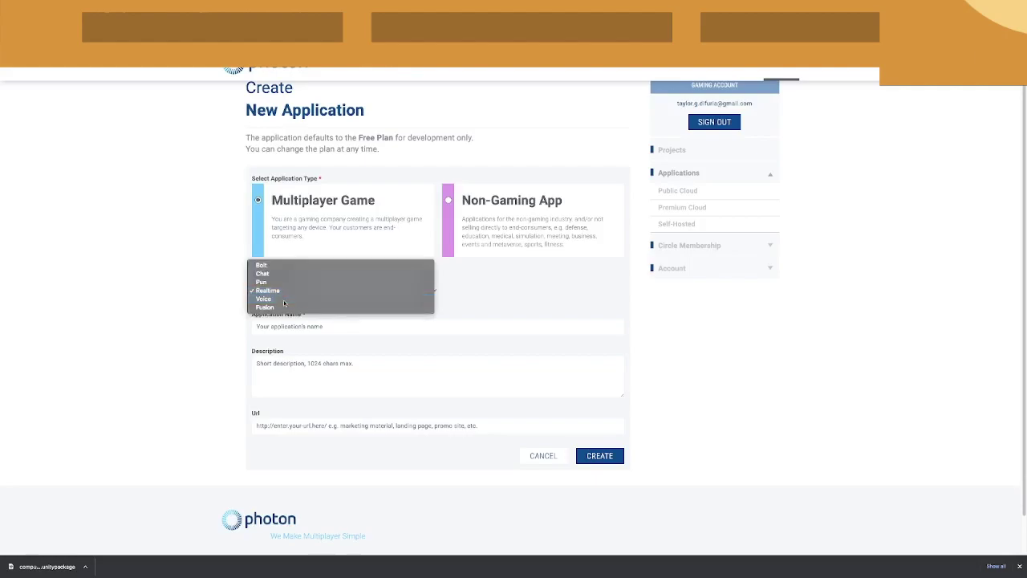
{"action": "left_click", "coordinate": [279, 328]}
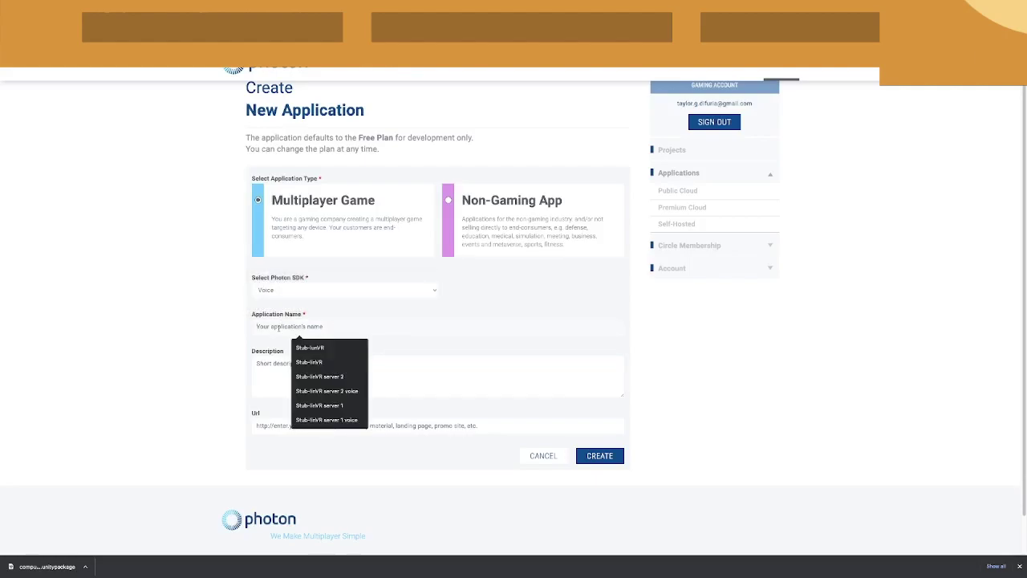
{"action": "type", "text": "tutorial"}
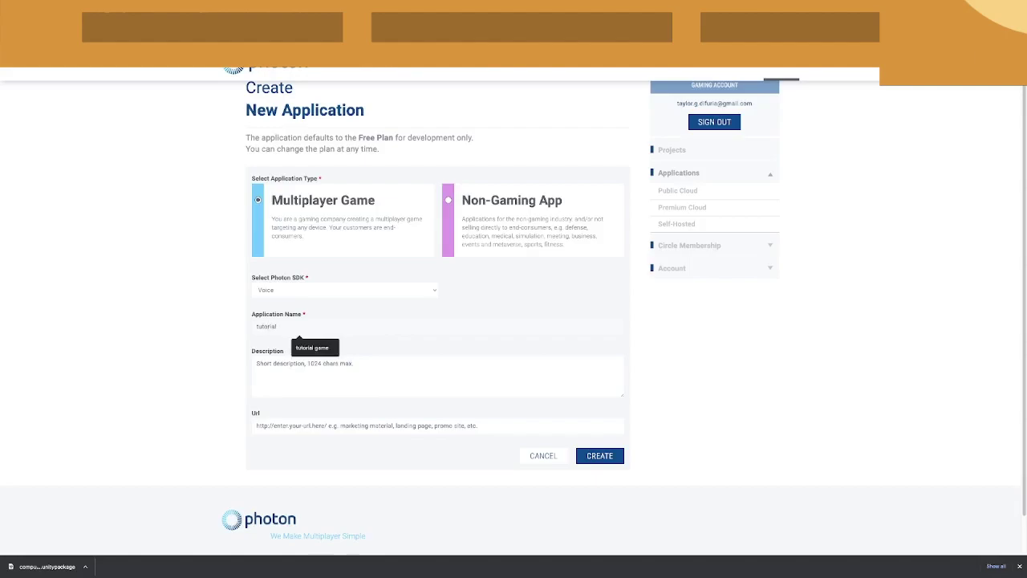
{"action": "type", "text": " game "}
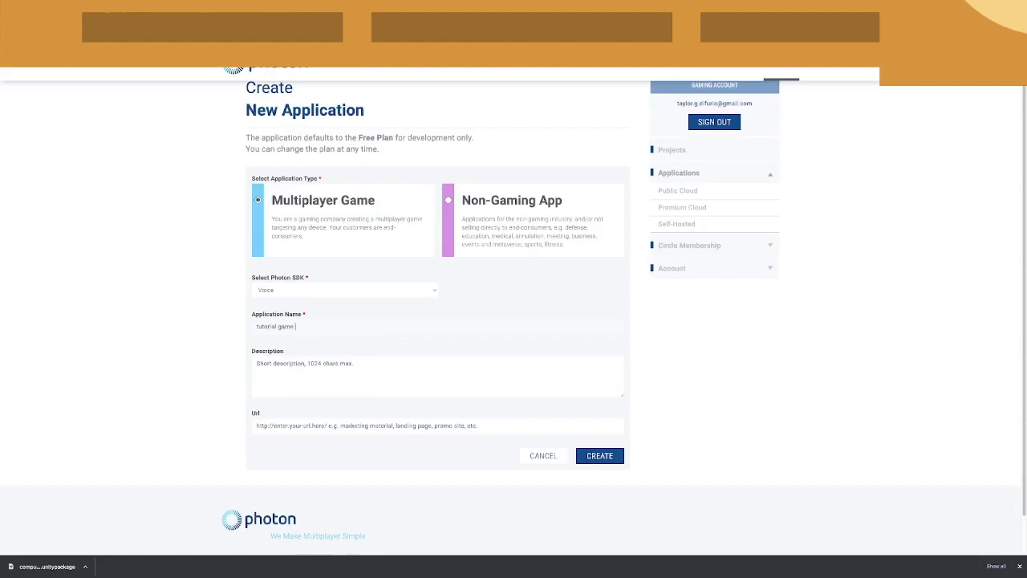
{"action": "type", "text": "ve"}
{"action": "left_click", "coordinate": [344, 374]}
{"action": "type", "text": "tdghdfgd"}
{"action": "left_click", "coordinate": [595, 456]}
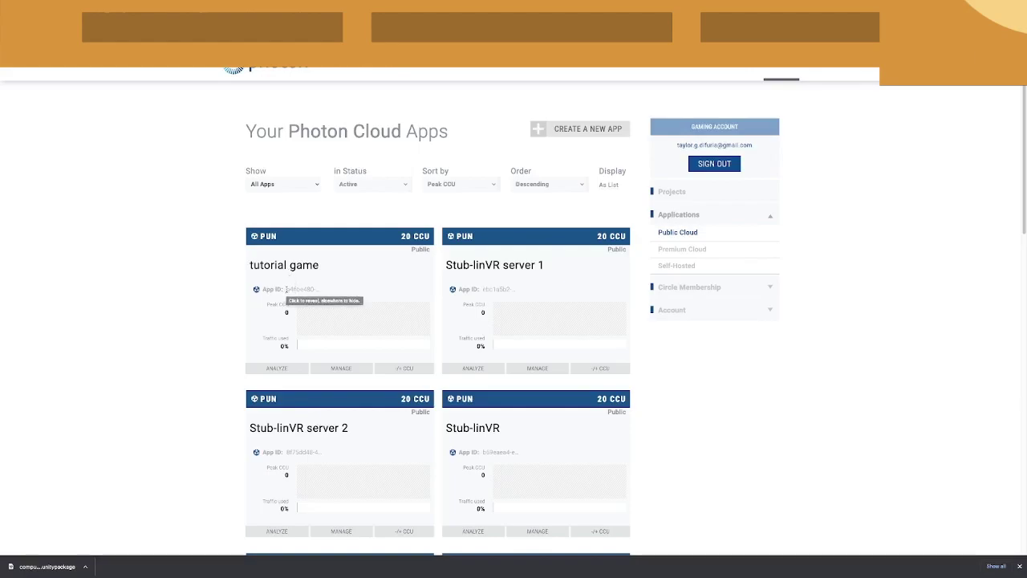
{"action": "left_click", "coordinate": [286, 290]}
{"action": "left_click_drag", "start_coordinate": [286, 290], "coordinate": [324, 289]}
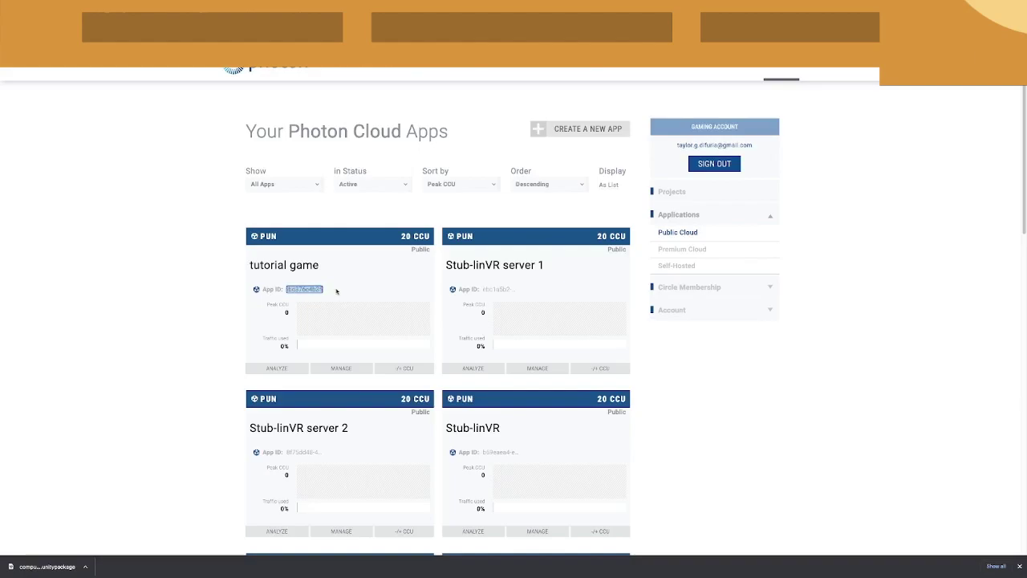
Apply tutorial game's App ID in PUN Setup, close the wizard, and show the Assets folder
{"action": "right_click", "coordinate": [312, 291]}
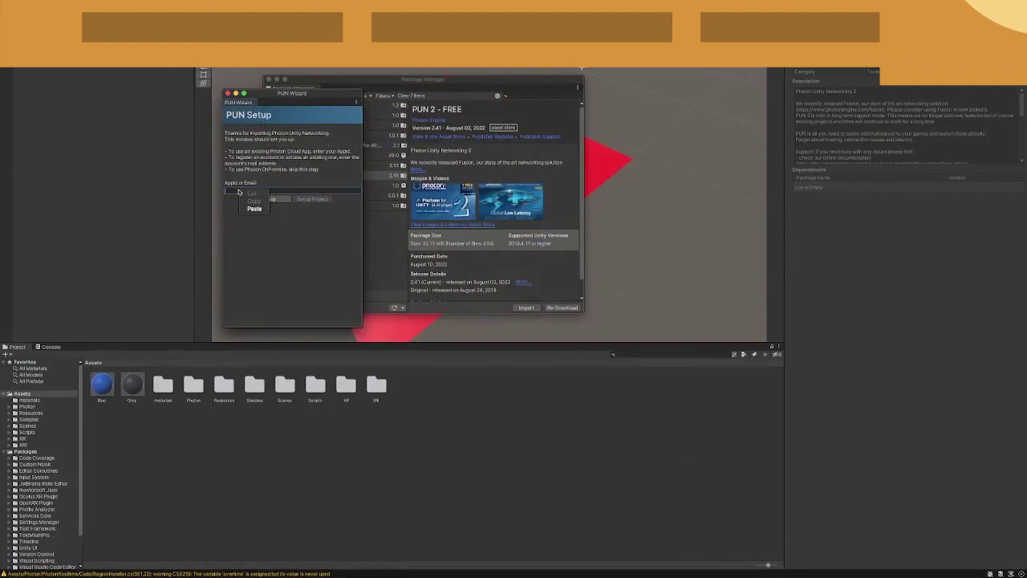
{"action": "left_click", "coordinate": [249, 208]}
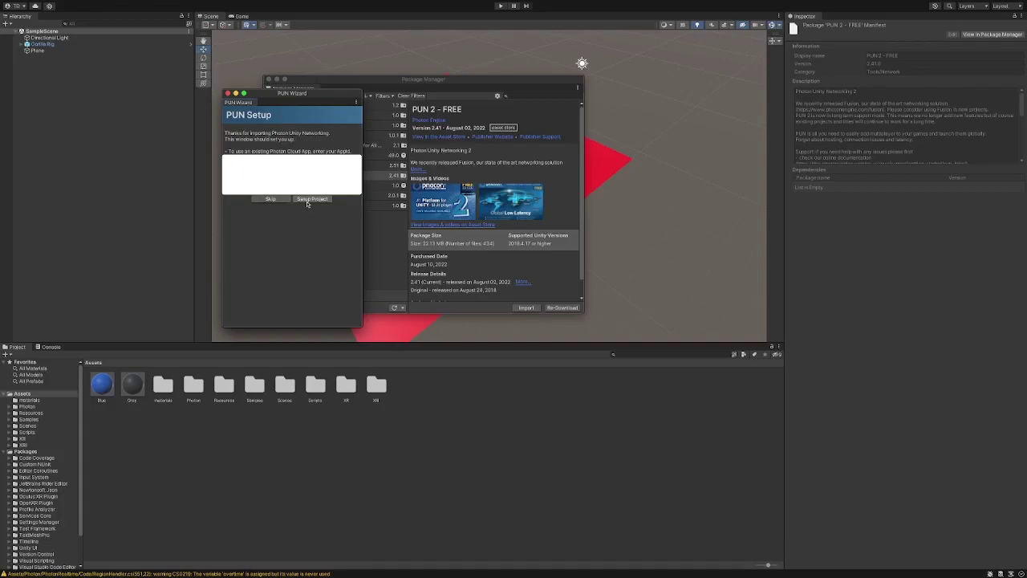
{"action": "left_click", "coordinate": [307, 201]}
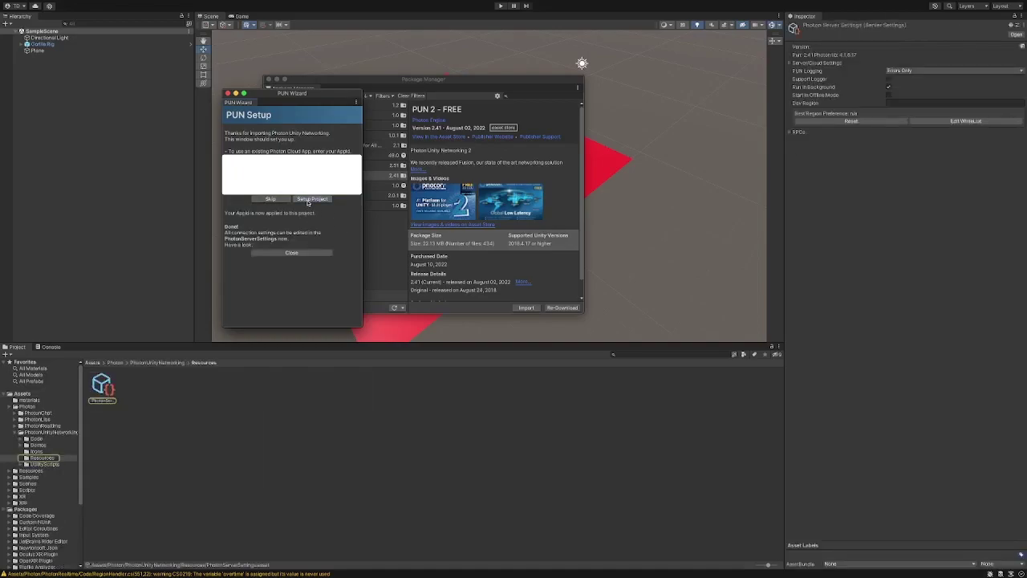
{"action": "left_click", "coordinate": [292, 253]}
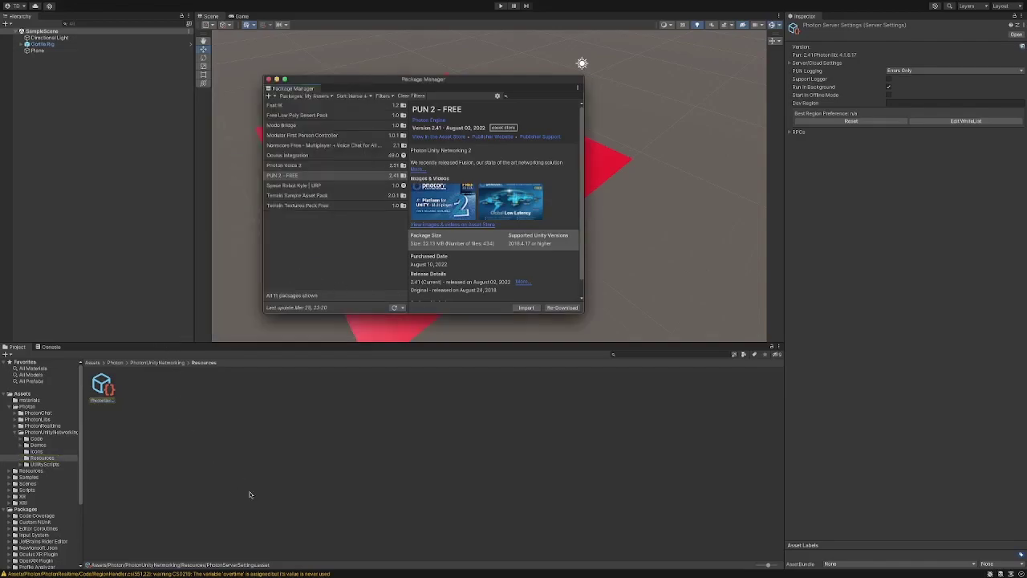
{"action": "left_click", "coordinate": [23, 394]}
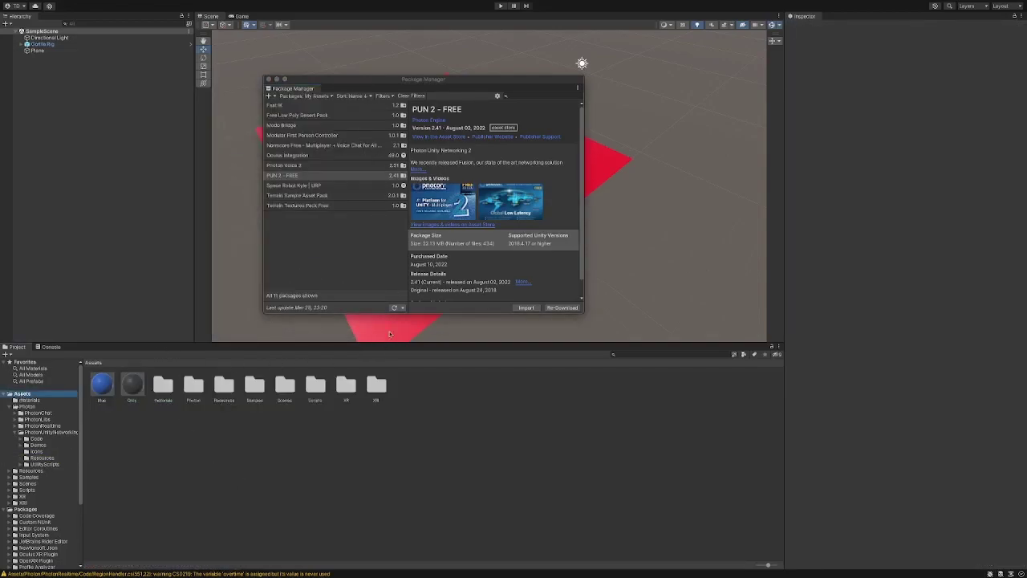
Import Photon Voice 2 from the Package Manager with all files included
{"action": "left_click_drag", "start_coordinate": [462, 81], "coordinate": [490, 84]}
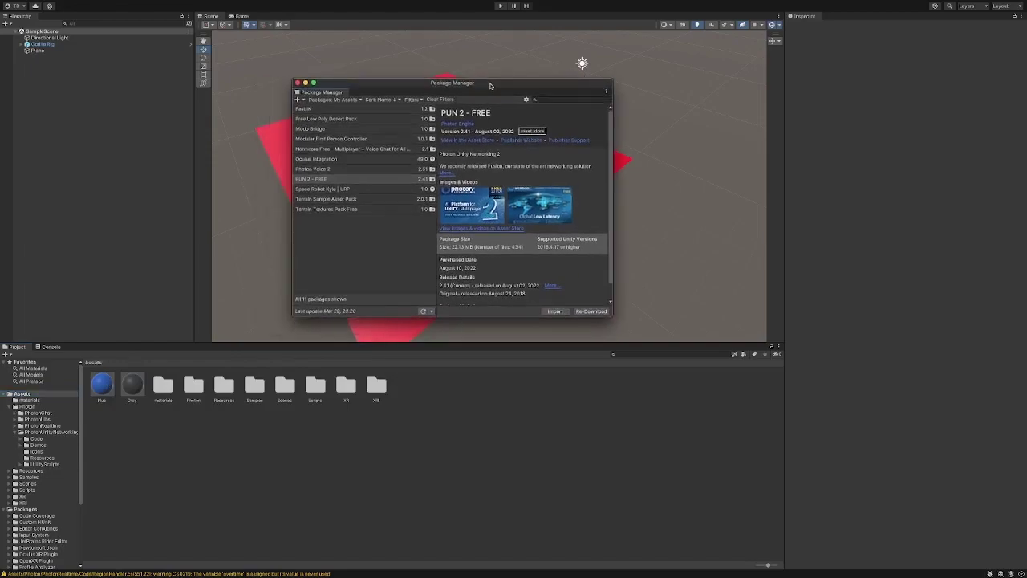
{"action": "left_click", "coordinate": [313, 170]}
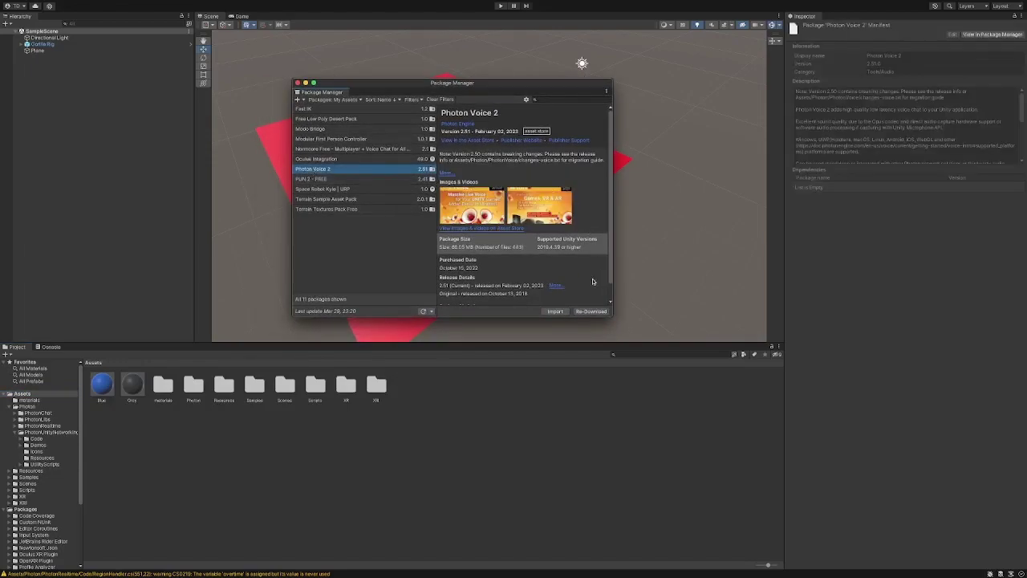
{"action": "left_click", "coordinate": [553, 312]}
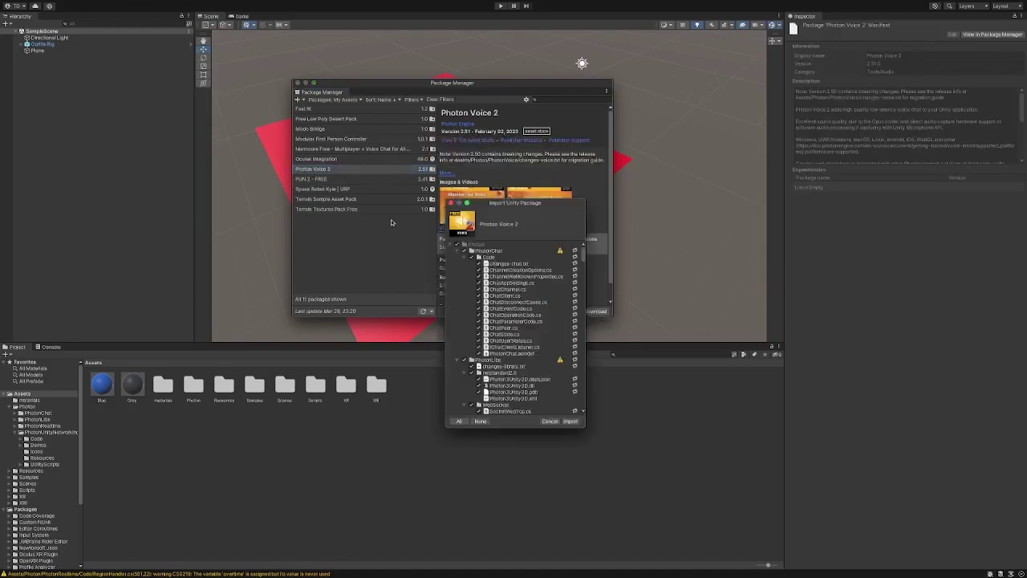
{"action": "left_click_drag", "start_coordinate": [552, 207], "coordinate": [719, 88]}
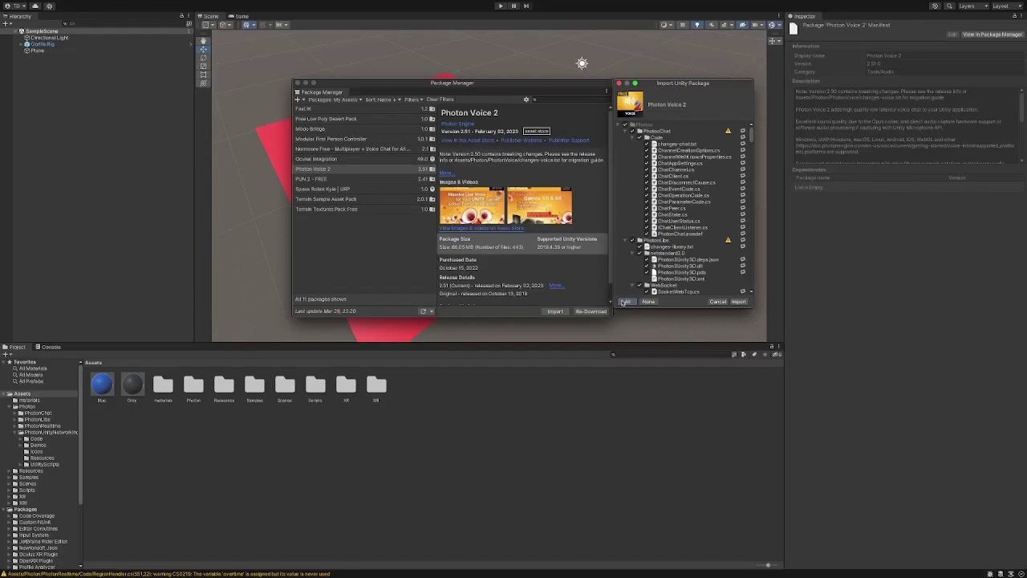
{"action": "left_click", "coordinate": [738, 302]}
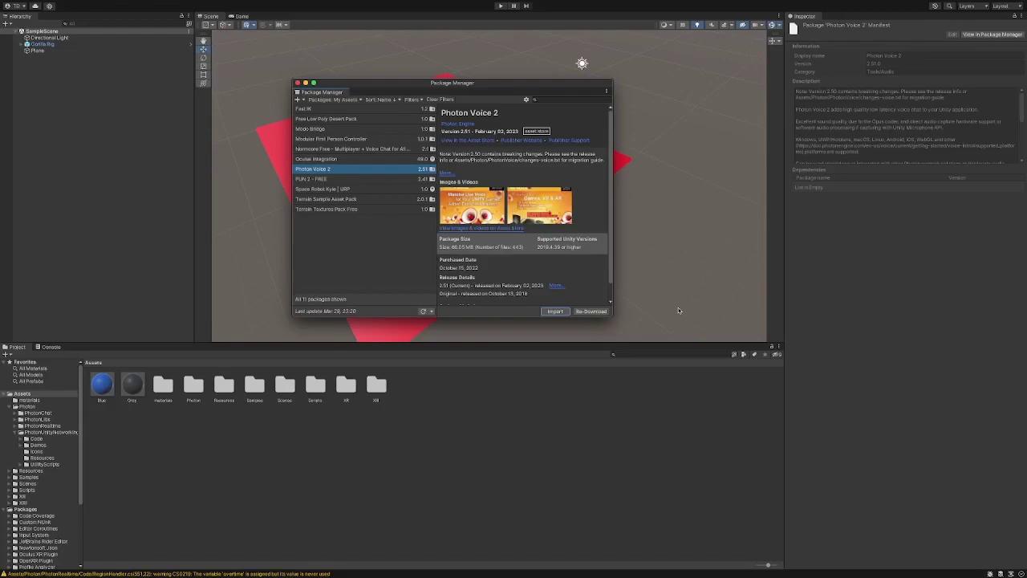
Close the Package Manager and position the PhotonVR package import dialog
{"action": "left_click", "coordinate": [298, 83]}
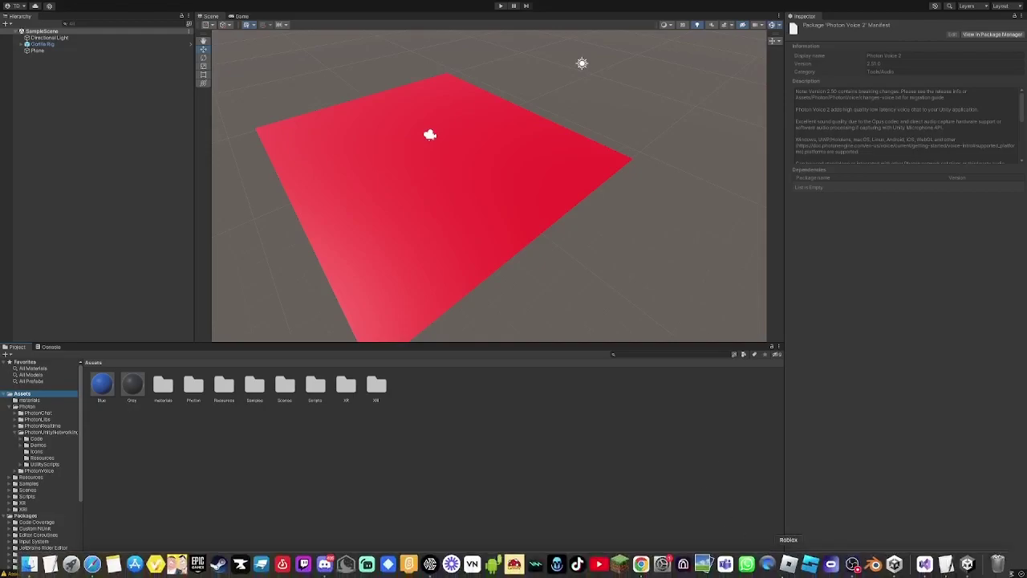
{"action": "left_click_drag", "start_coordinate": [717, 86], "coordinate": [640, 102]}
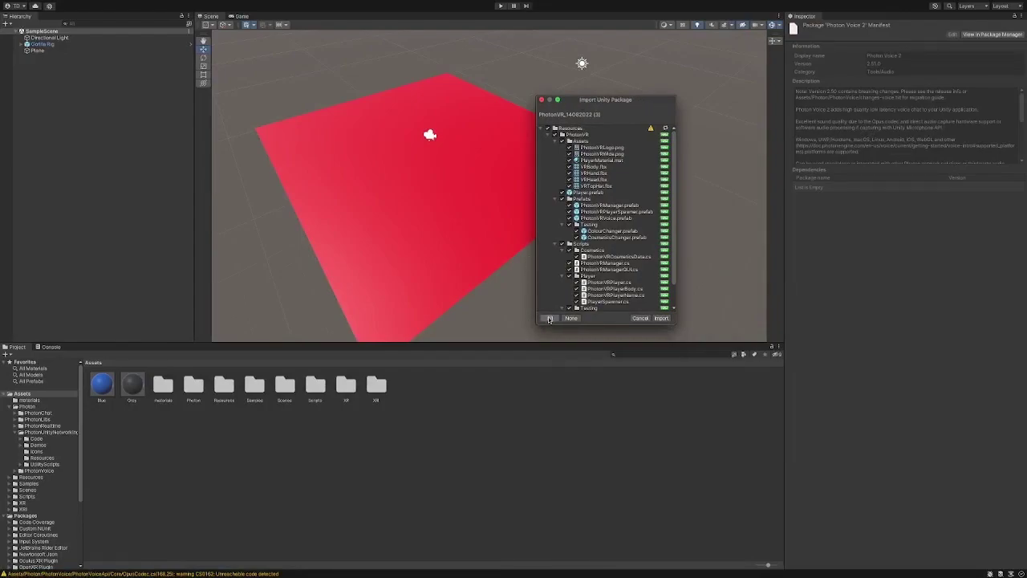
Import PhotonVR and select the three prefabs in Resources/PhotonVR/Prefabs
{"action": "left_click", "coordinate": [662, 317]}
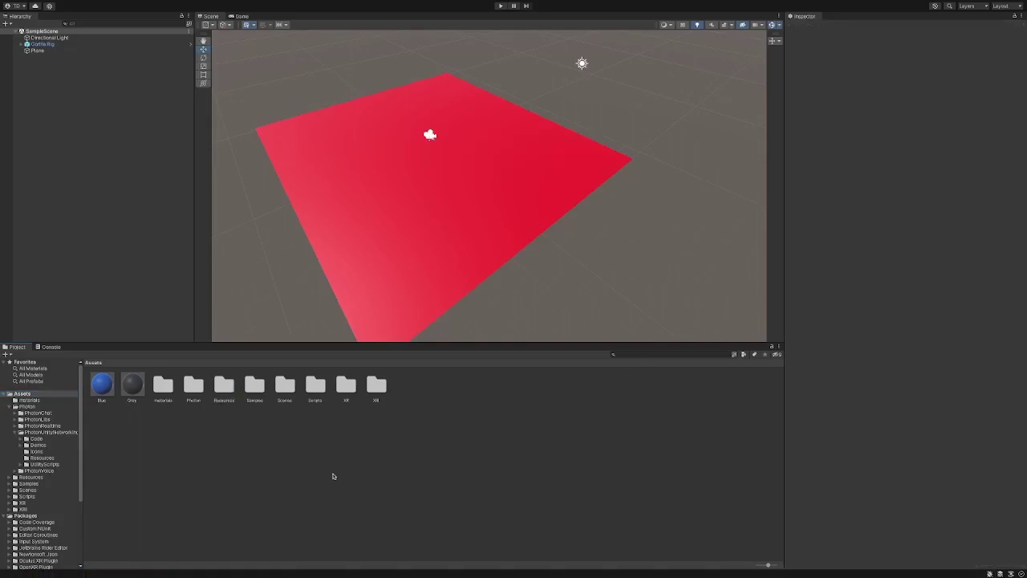
{"action": "double_click", "coordinate": [233, 401]}
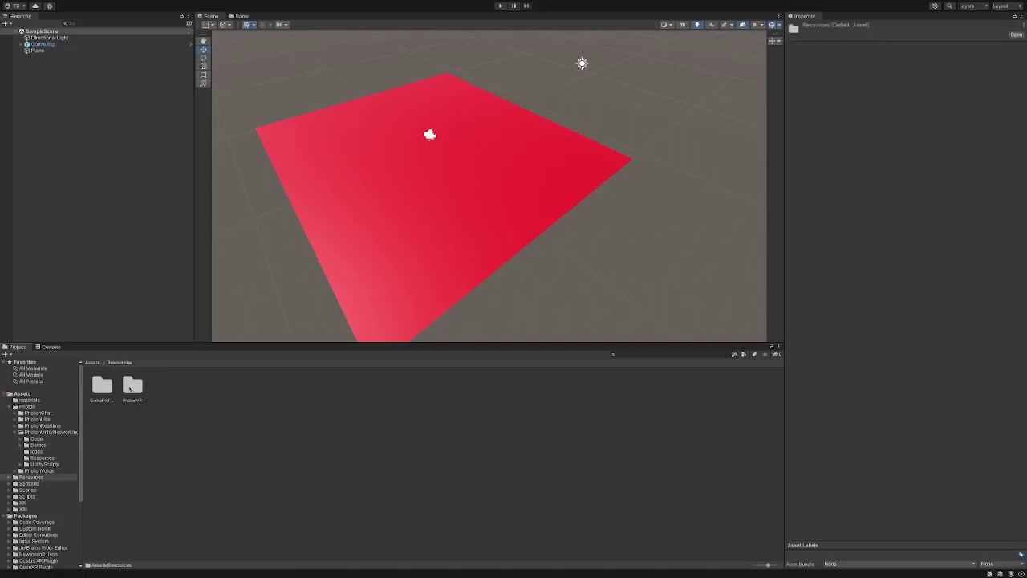
{"action": "double_click", "coordinate": [129, 388]}
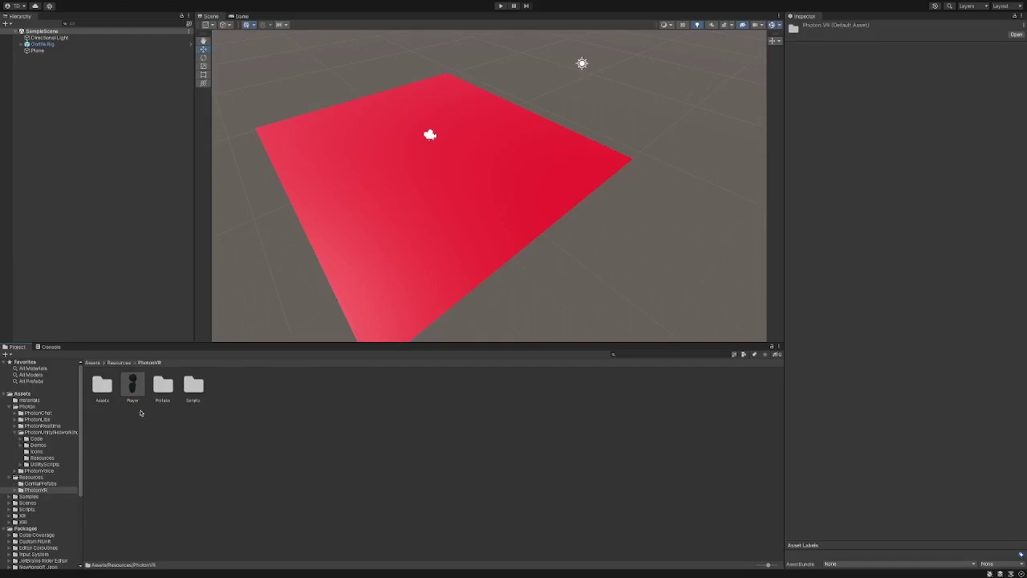
{"action": "double_click", "coordinate": [162, 386]}
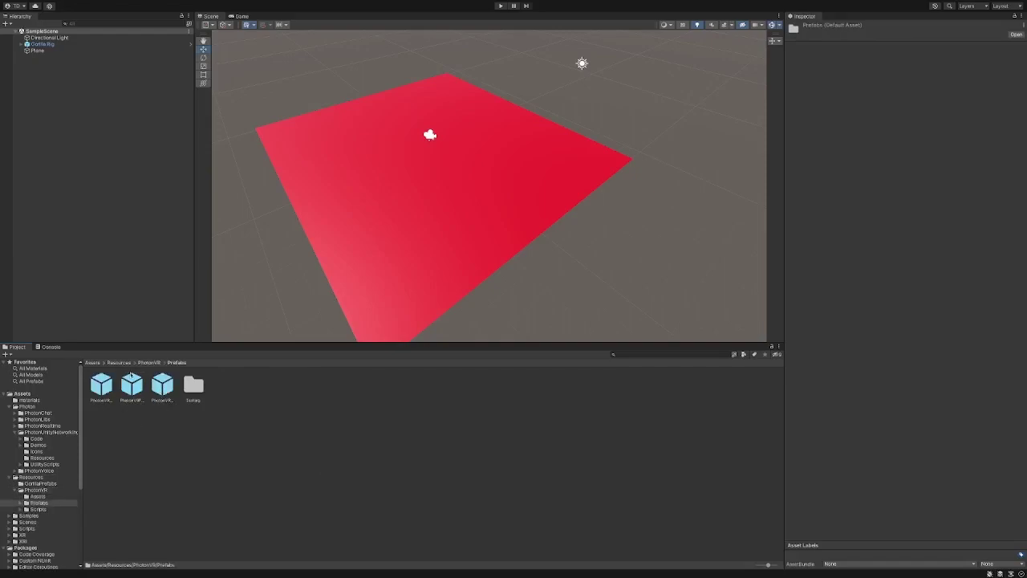
{"action": "left_click", "coordinate": [108, 390]}
{"action": "left_click", "coordinate": [162, 388], "text": "shift"}
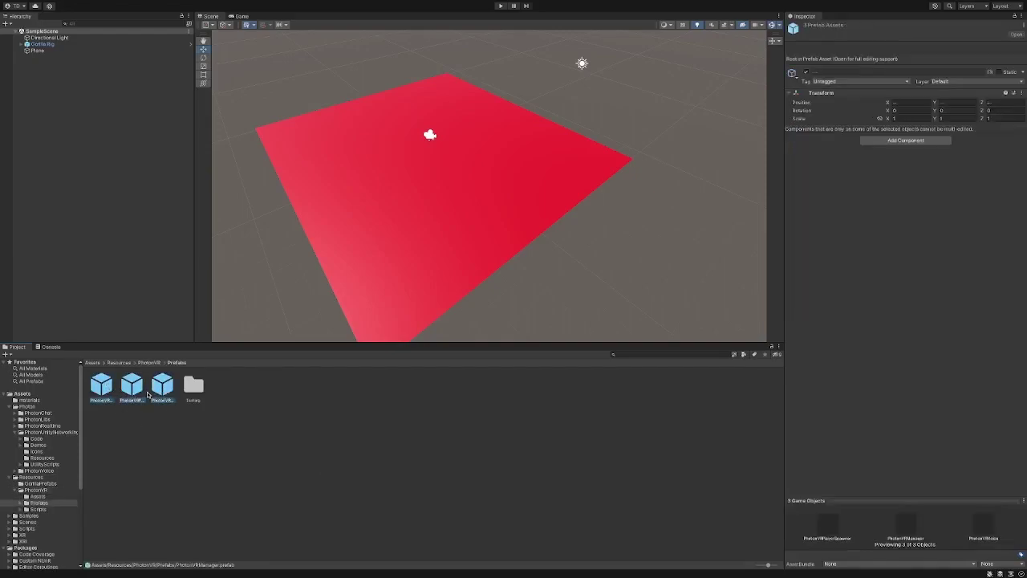
Add the manager, spawner and voice prefabs to the scene, then paste PhotonVRManager's App Id
{"action": "left_click_drag", "start_coordinate": [128, 390], "coordinate": [108, 209]}
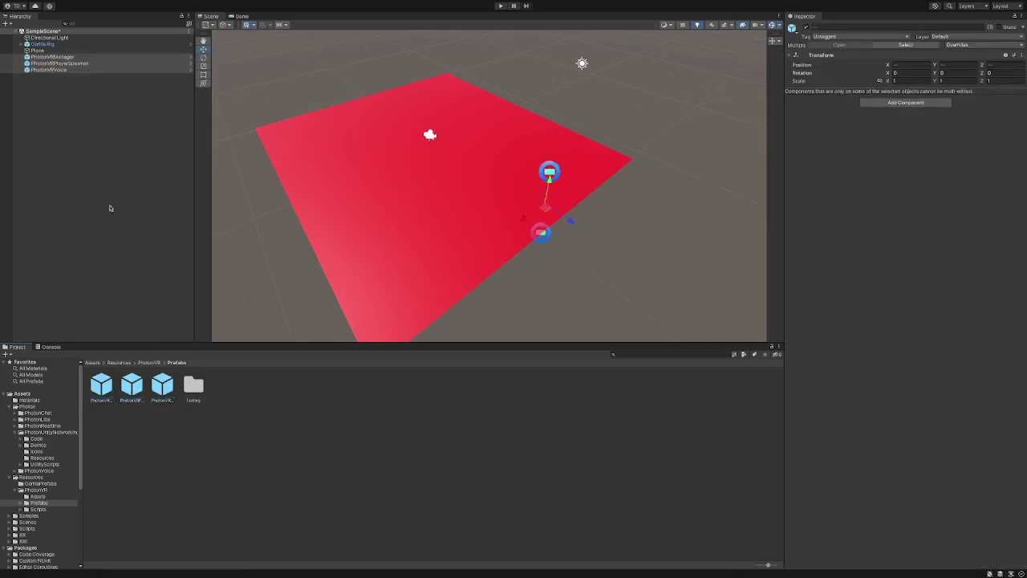
{"action": "left_click", "coordinate": [94, 137]}
{"action": "left_click", "coordinate": [51, 57]}
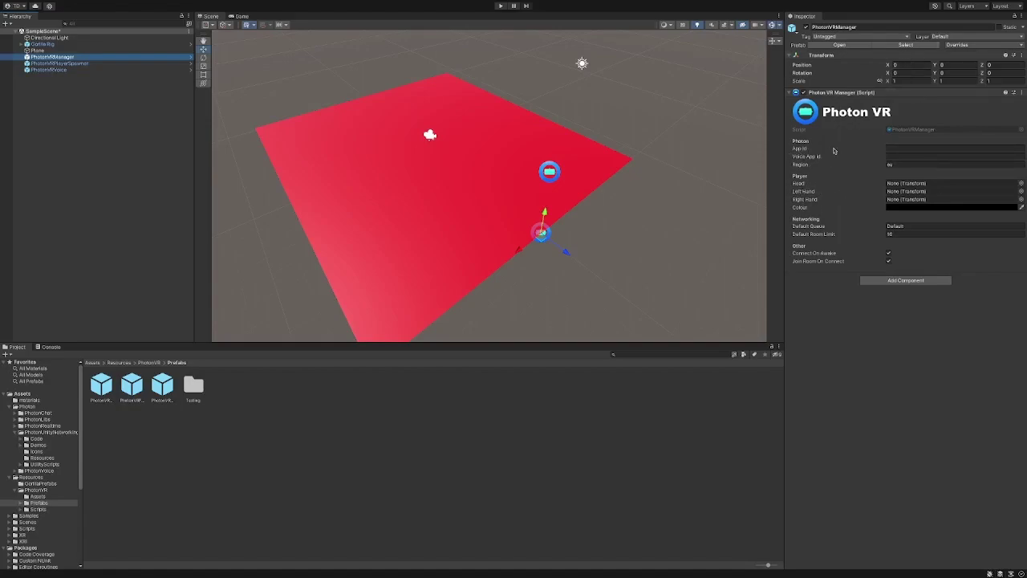
{"action": "left_click", "coordinate": [899, 150]}
{"action": "right_click", "coordinate": [899, 150]}
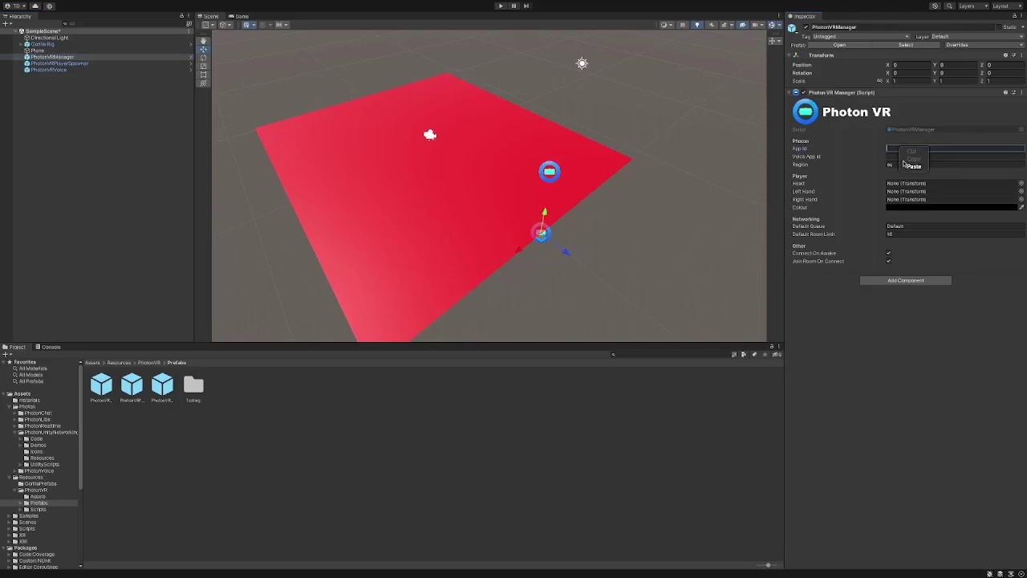
{"action": "left_click", "coordinate": [904, 164]}
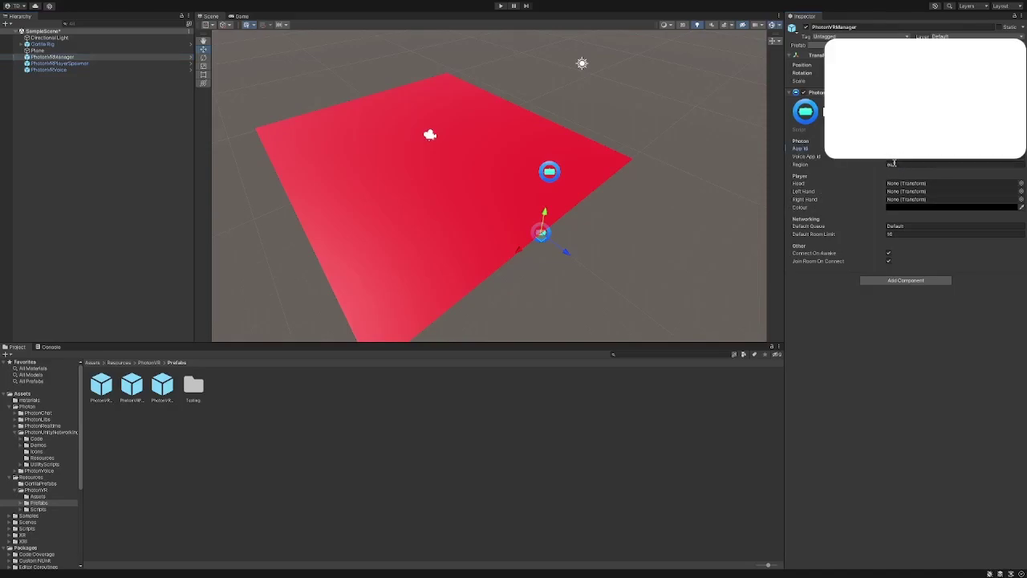
Paste the tutorial game voice App ID into PhotonVRManager's Voice App Id field
{"action": "left_click", "coordinate": [641, 564]}
{"action": "scroll", "coordinate": [488, 376], "scroll_direction": "down", "scroll_amount": 1}
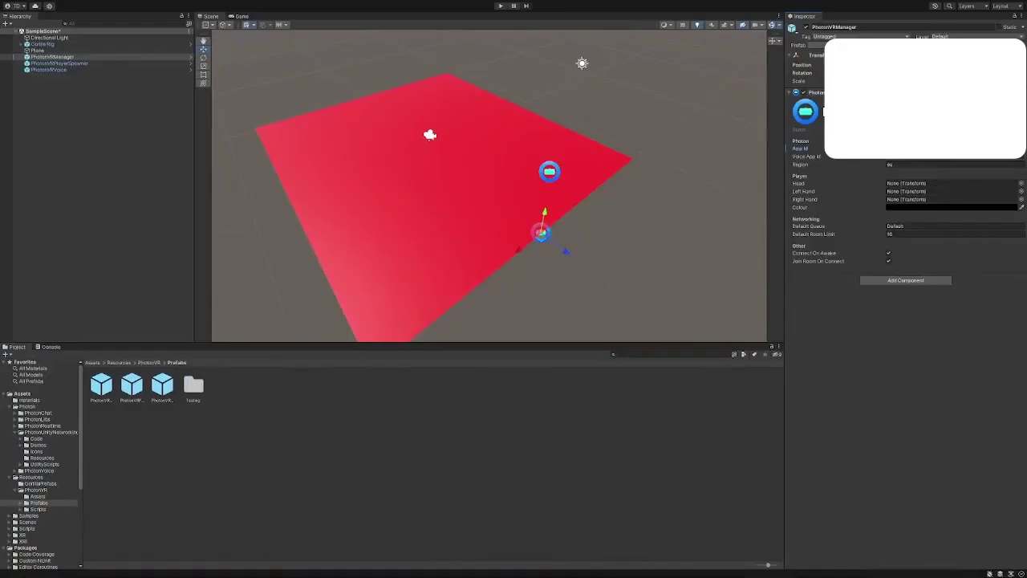
{"action": "right_click", "coordinate": [904, 162]}
{"action": "left_click", "coordinate": [909, 174]}
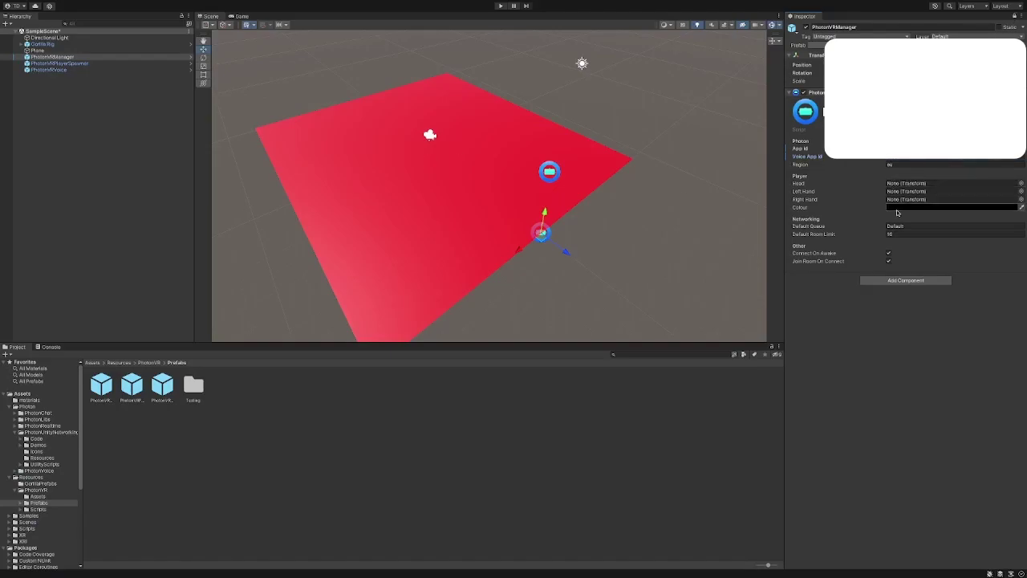
Assign Main Camera as PhotonVRManager's Head, and LeftHand/RightHand Controllers as its Left and Right Hand
{"action": "left_click", "coordinate": [21, 44]}
{"action": "left_click", "coordinate": [27, 63]}
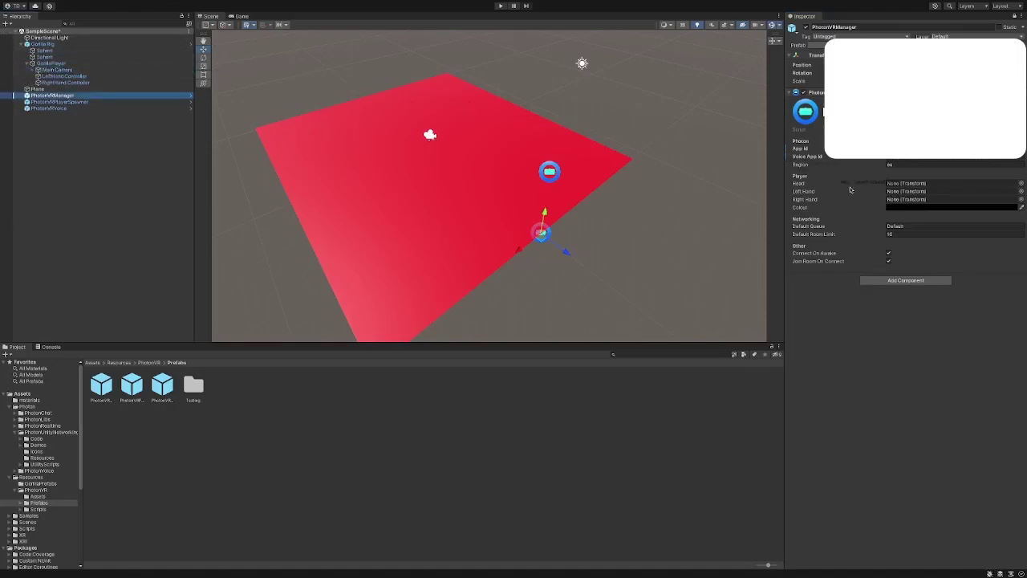
{"action": "left_click_drag", "start_coordinate": [850, 189], "coordinate": [907, 183]}
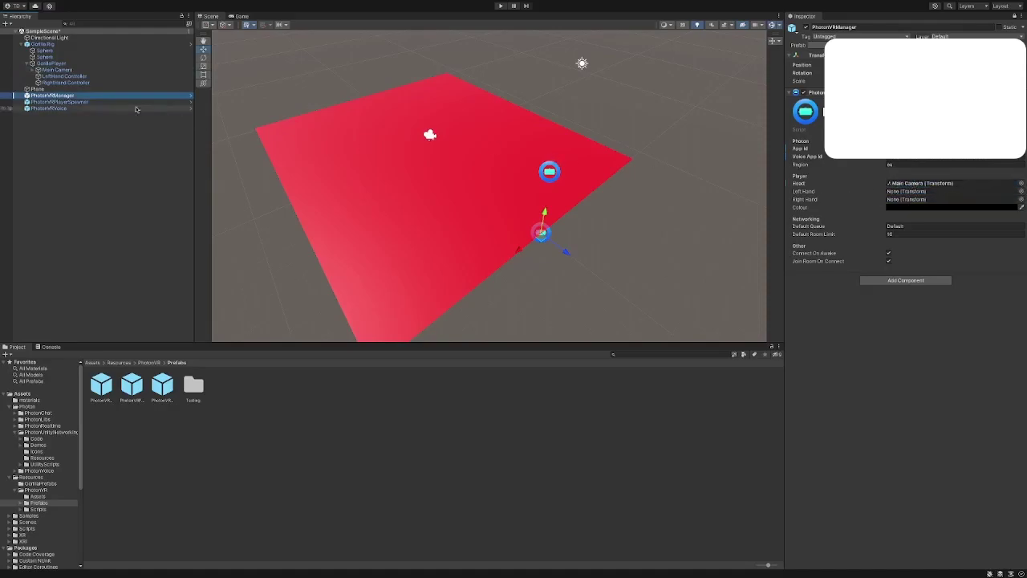
{"action": "left_click_drag", "start_coordinate": [129, 77], "coordinate": [907, 191]}
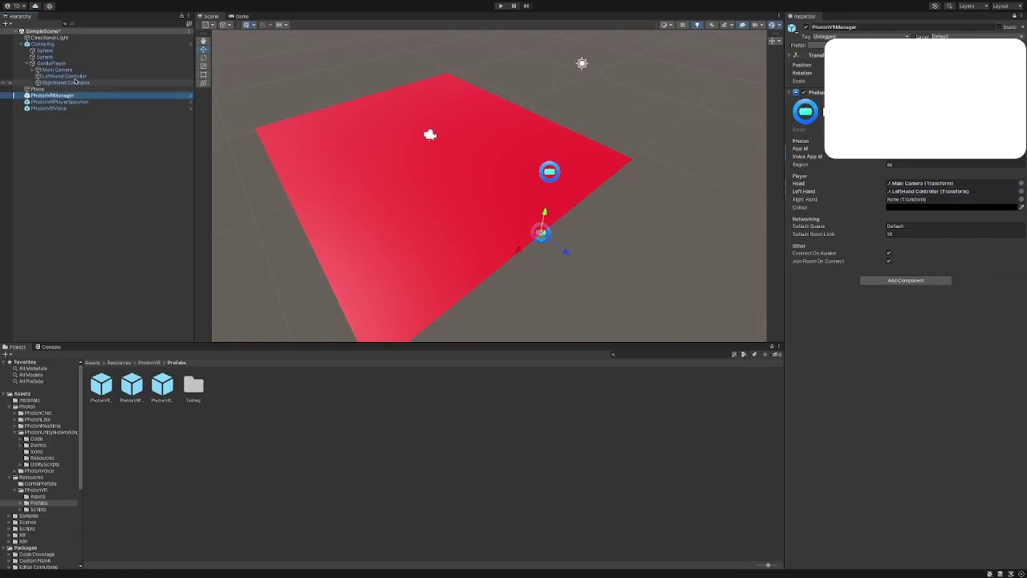
{"action": "left_click_drag", "start_coordinate": [75, 81], "coordinate": [923, 199]}
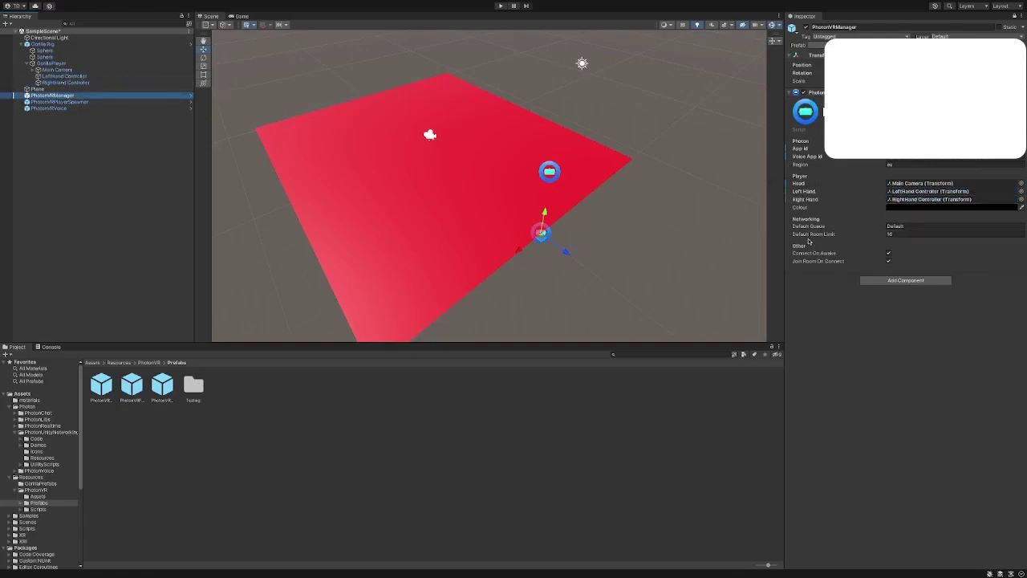
Set PhotonVRManager's Default Room Limit to 20, then review the PhotonVRPlayerSpawner and PhotonVRVoice objects
{"action": "left_click", "coordinate": [898, 234]}
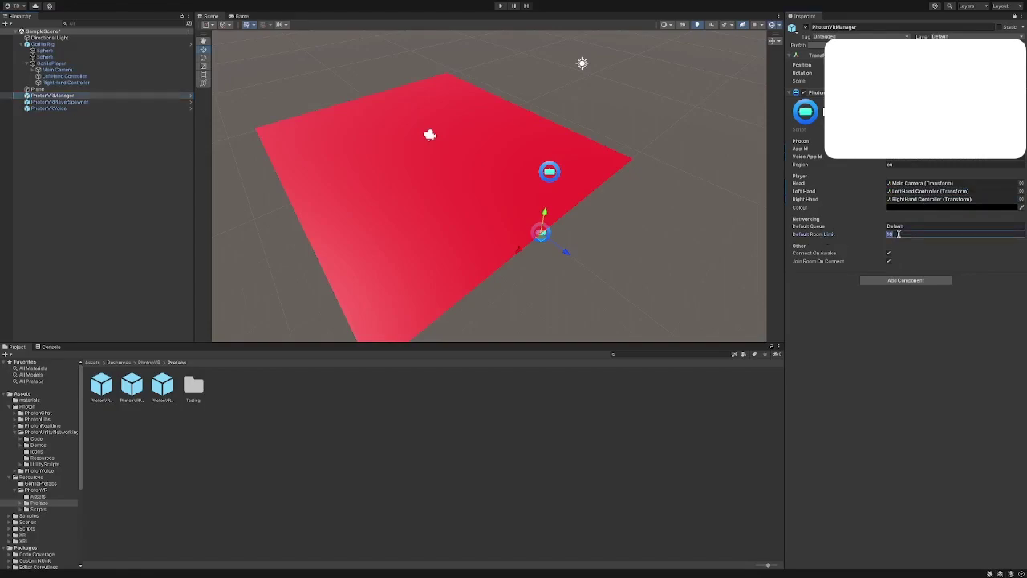
{"action": "type", "text": "2"}
{"action": "left_click", "coordinate": [85, 102]}
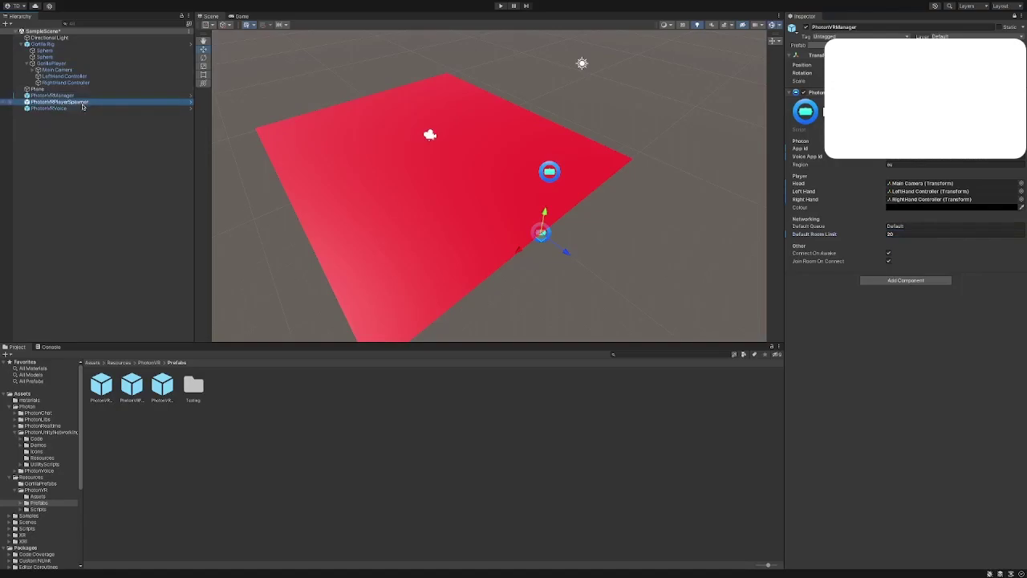
{"action": "left_click", "coordinate": [80, 108]}
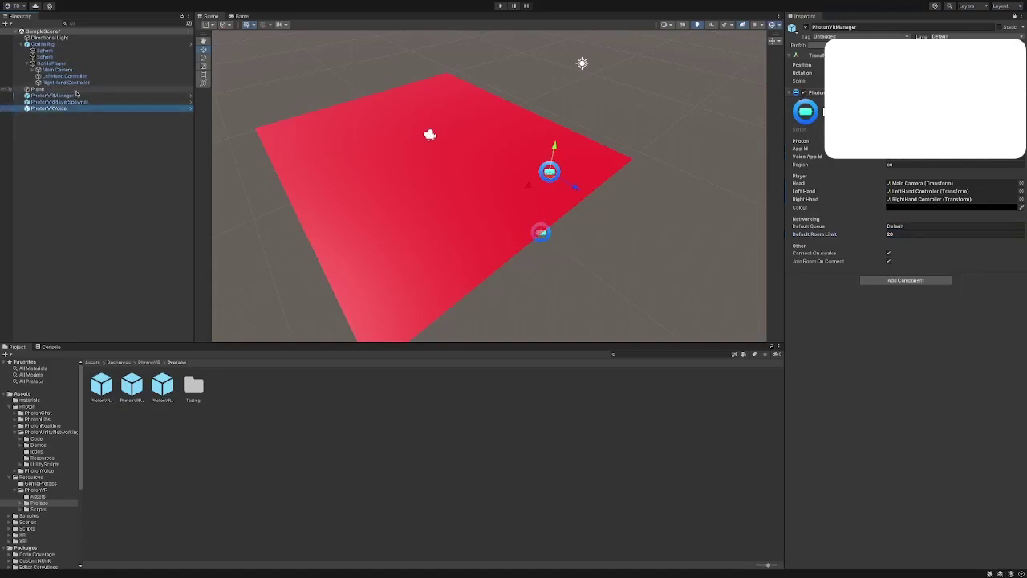
{"action": "left_click", "coordinate": [77, 96]}
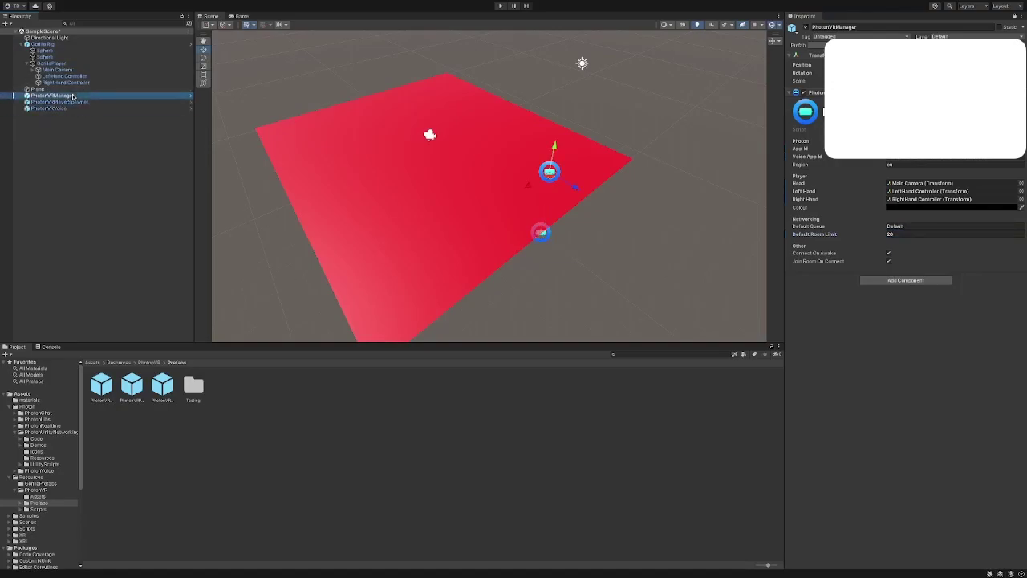
{"action": "left_click", "coordinate": [1015, 16]}
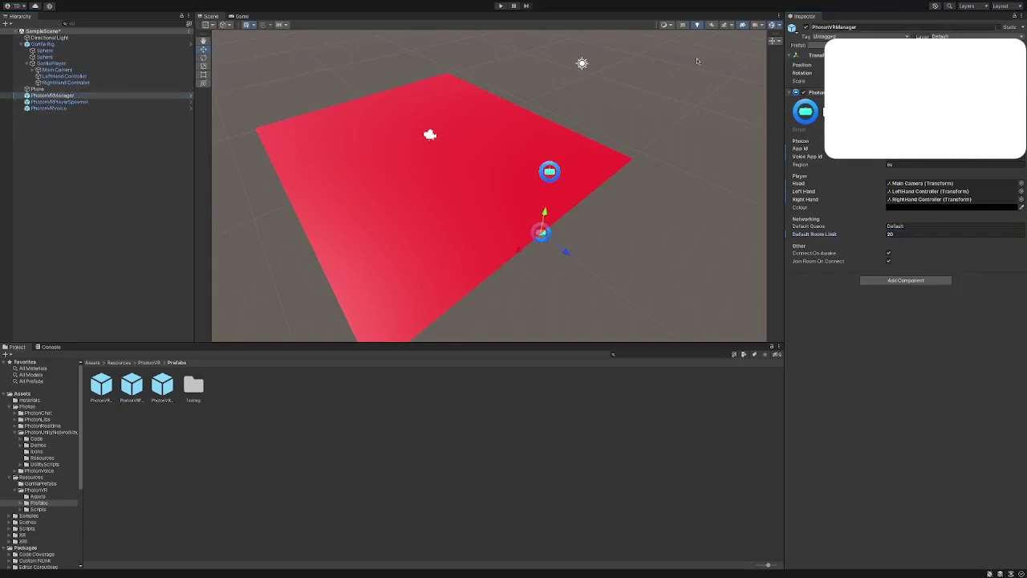
{"action": "left_click", "coordinate": [64, 102]}
Select PhotonVRVoice and the Assets folder, enter Play mode with Ctrl+P, and move the TMP importer aside
{"action": "left_click", "coordinate": [65, 109]}
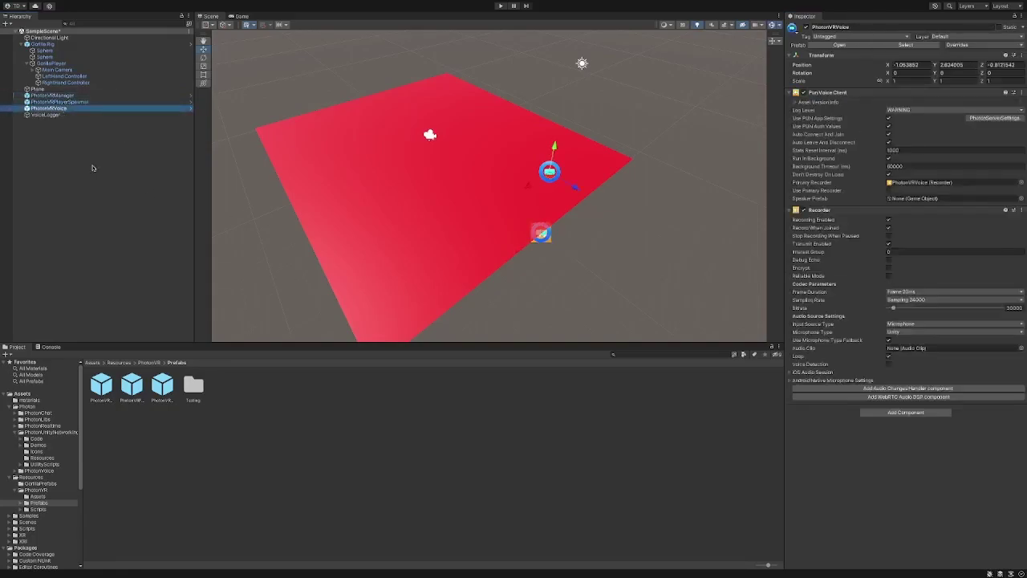
{"action": "mouse_move", "coordinate": [479, 250]}
{"action": "right_mouse_down"}
{"action": "mouse_move", "coordinate": [498, 227]}
{"action": "mouse_move", "coordinate": [551, 237]}
{"action": "mouse_move", "coordinate": [545, 222]}
{"action": "mouse_move", "coordinate": [470, 226]}
{"action": "right_mouse_up"}
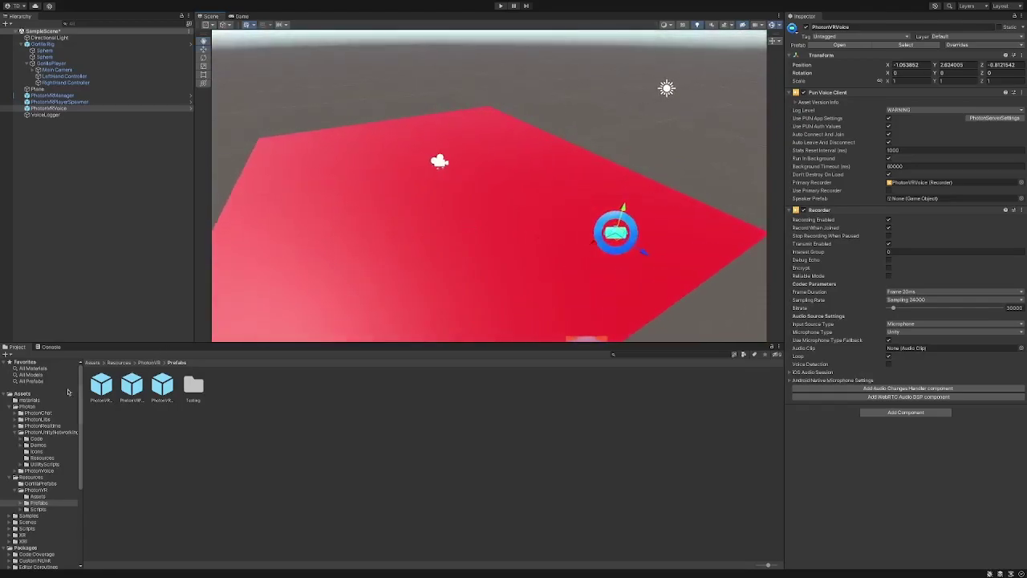
{"action": "left_click", "coordinate": [24, 393]}
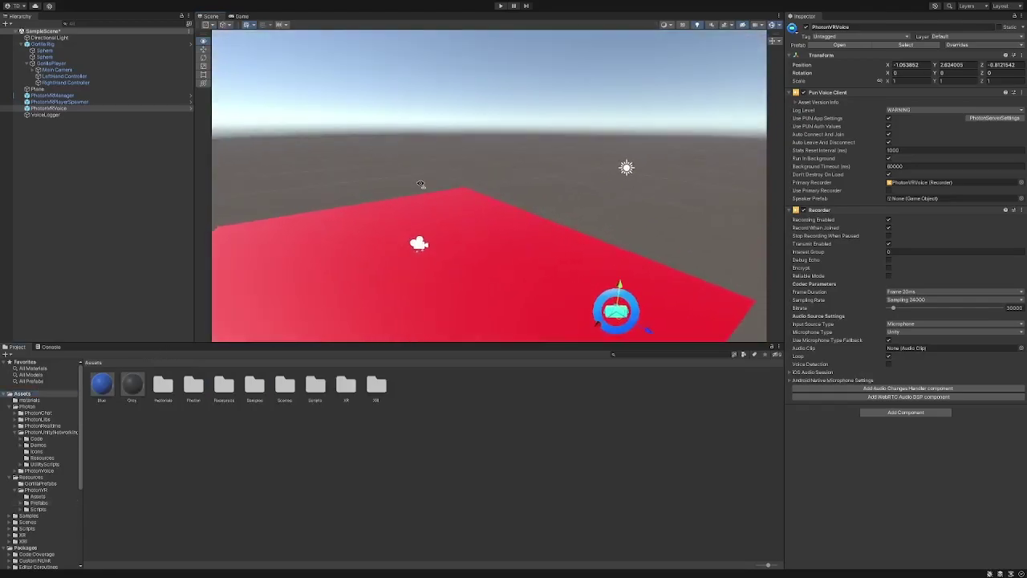
{"action": "key", "text": "ctrl+p"}
{"action": "left_click_drag", "start_coordinate": [294, 199], "coordinate": [366, 176]}
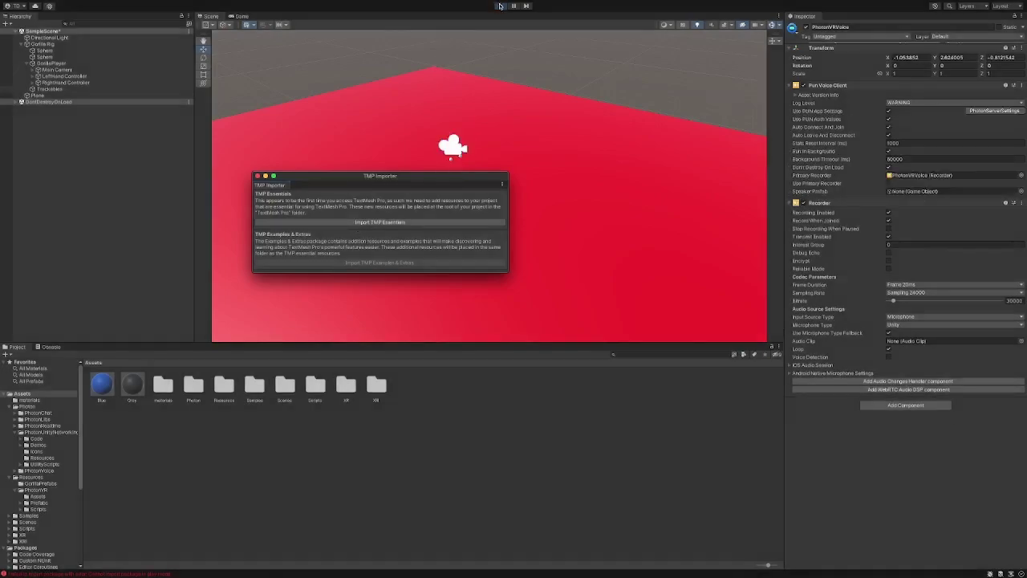
Import the TMP Essentials from the TextMesh Pro importer, then close the importer
{"action": "left_click_drag", "start_coordinate": [336, 176], "coordinate": [311, 187]}
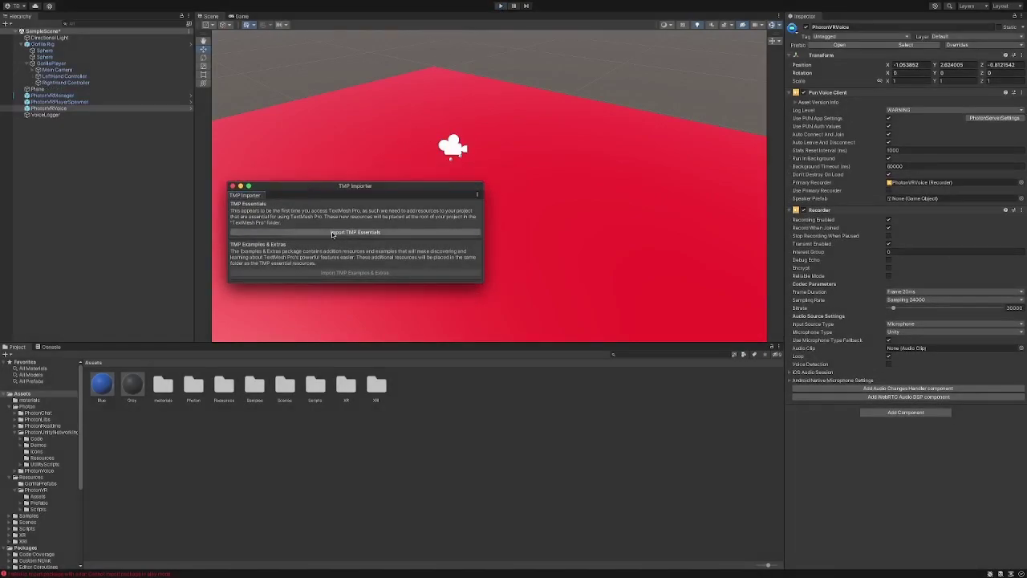
{"action": "left_click", "coordinate": [332, 234]}
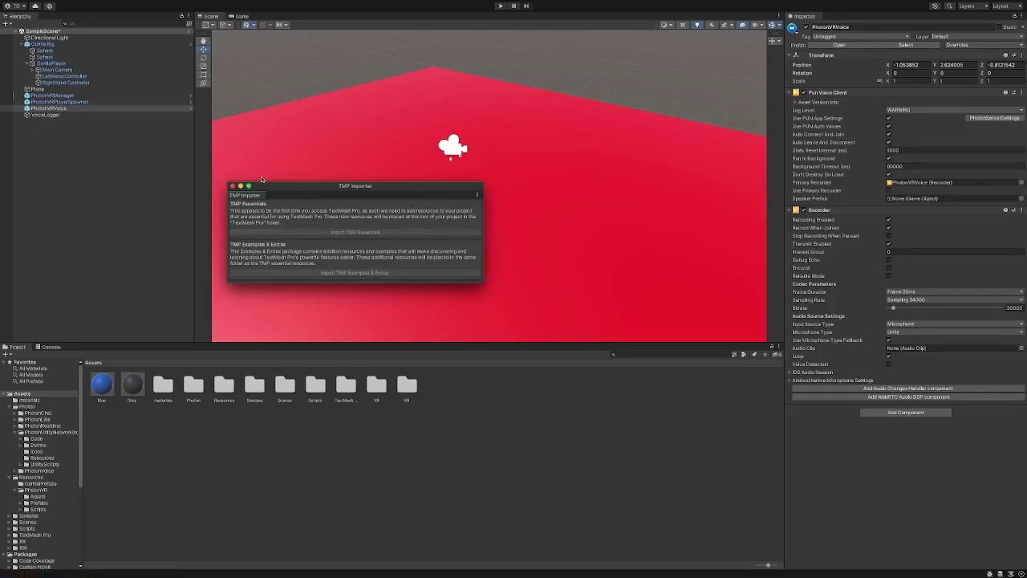
{"action": "left_click", "coordinate": [232, 186]}
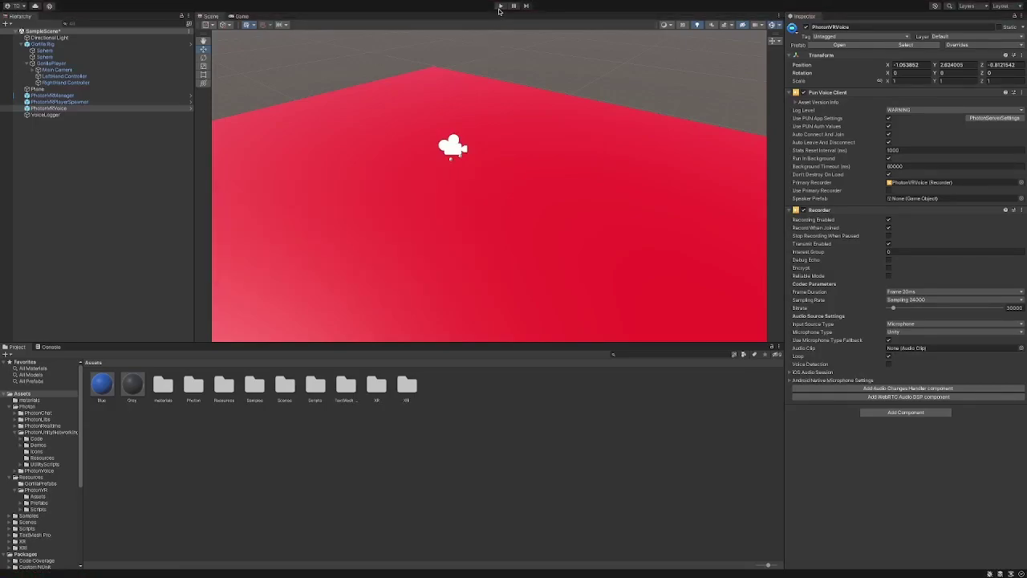
Play the scene, check the spawned player in Scene view with Gizmos hidden, then close the PUN Wizard
{"action": "left_click", "coordinate": [500, 6]}
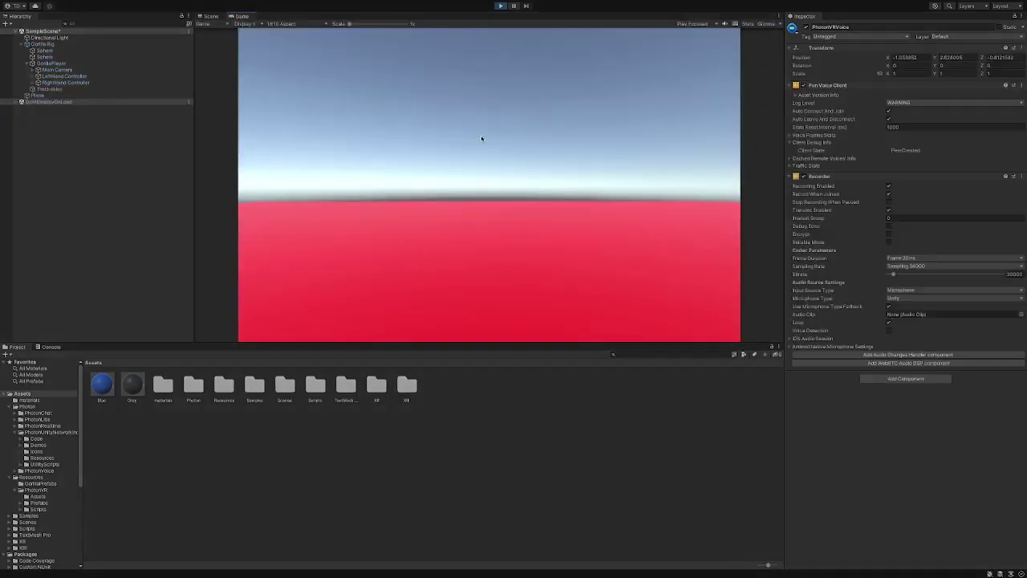
{"action": "left_click", "coordinate": [211, 16]}
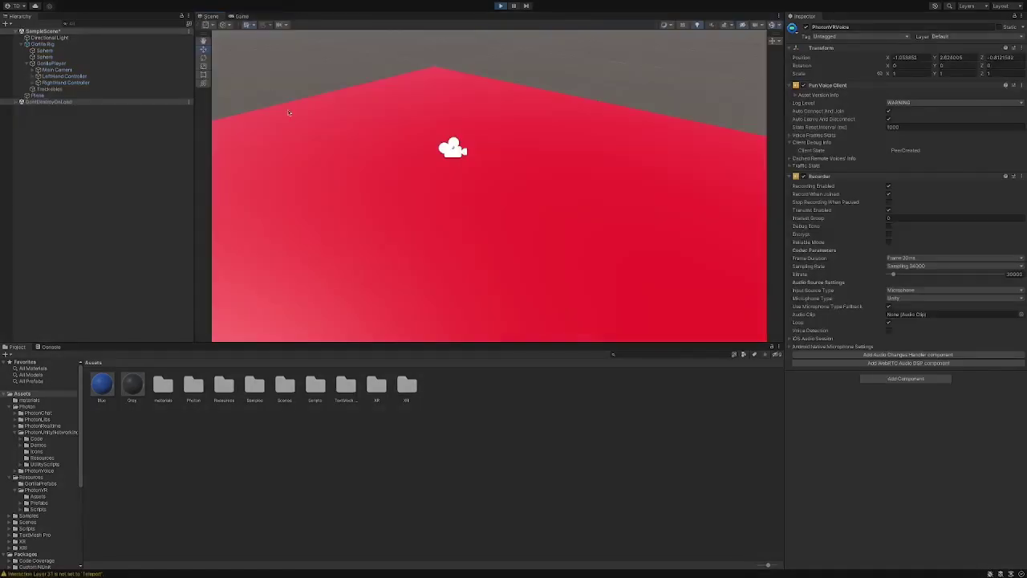
{"action": "right_click_drag", "start_coordinate": [435, 152], "coordinate": [426, 206]}
{"action": "scroll", "coordinate": [406, 184], "scroll_direction": "up", "scroll_amount": 5}
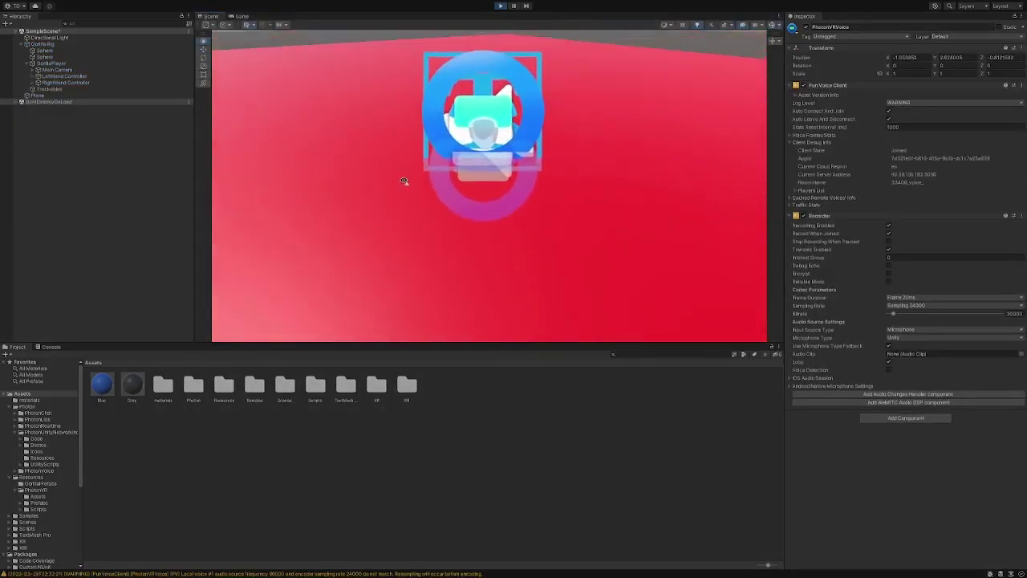
{"action": "left_click", "coordinate": [772, 25]}
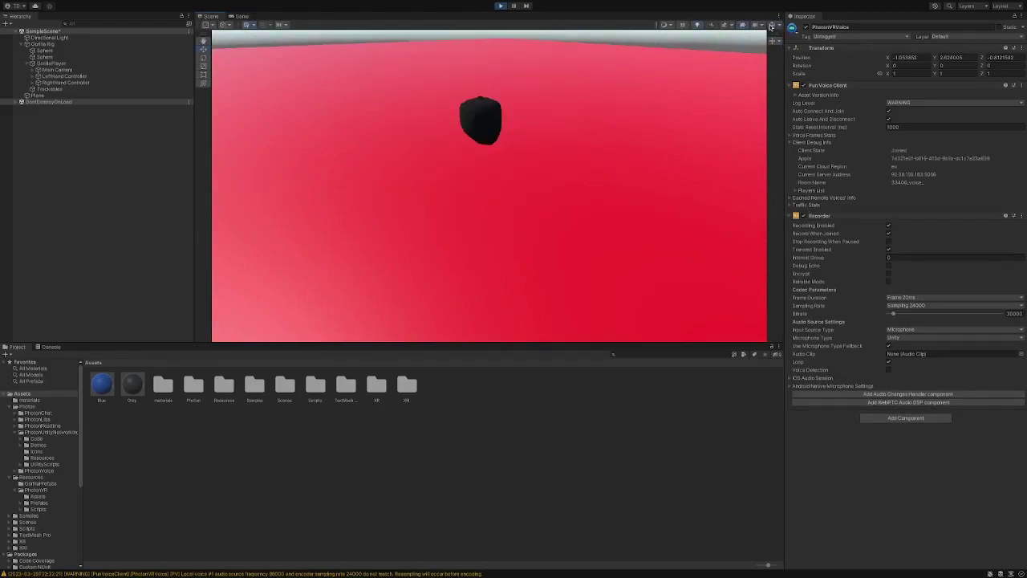
{"action": "right_click_drag", "start_coordinate": [560, 164], "coordinate": [580, 119]}
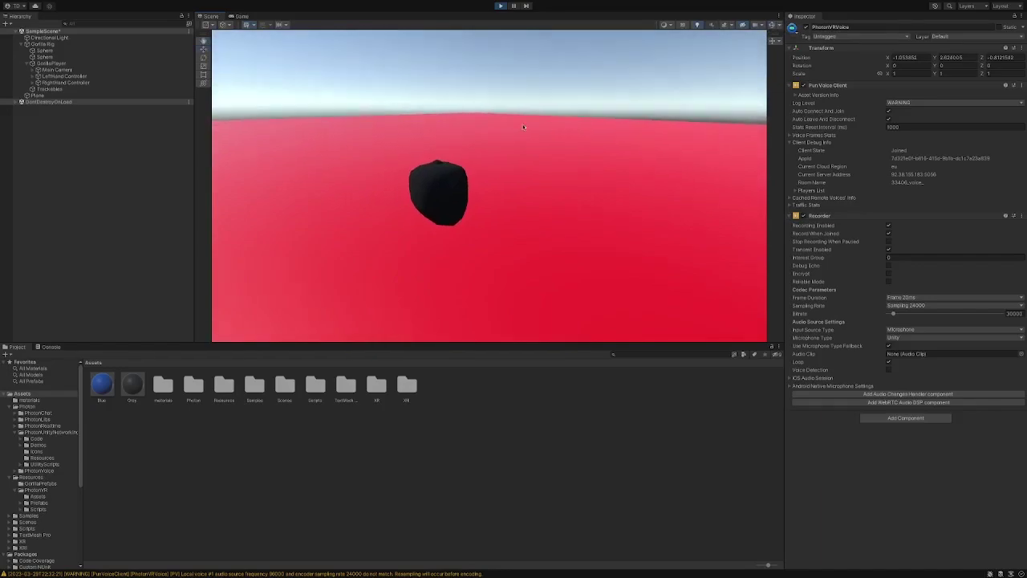
{"action": "left_click", "coordinate": [81, 76]}
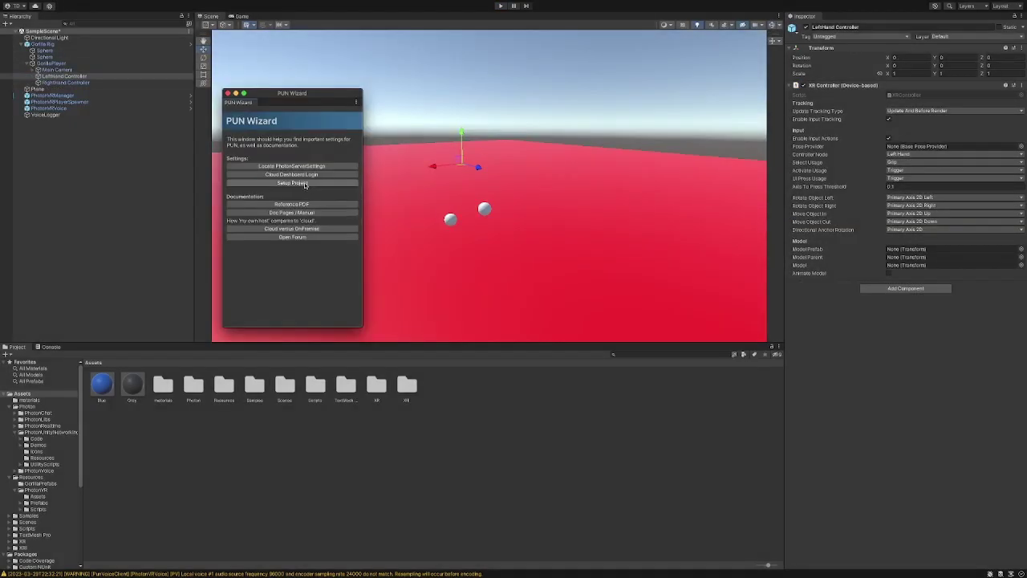
{"action": "left_click", "coordinate": [228, 93]}
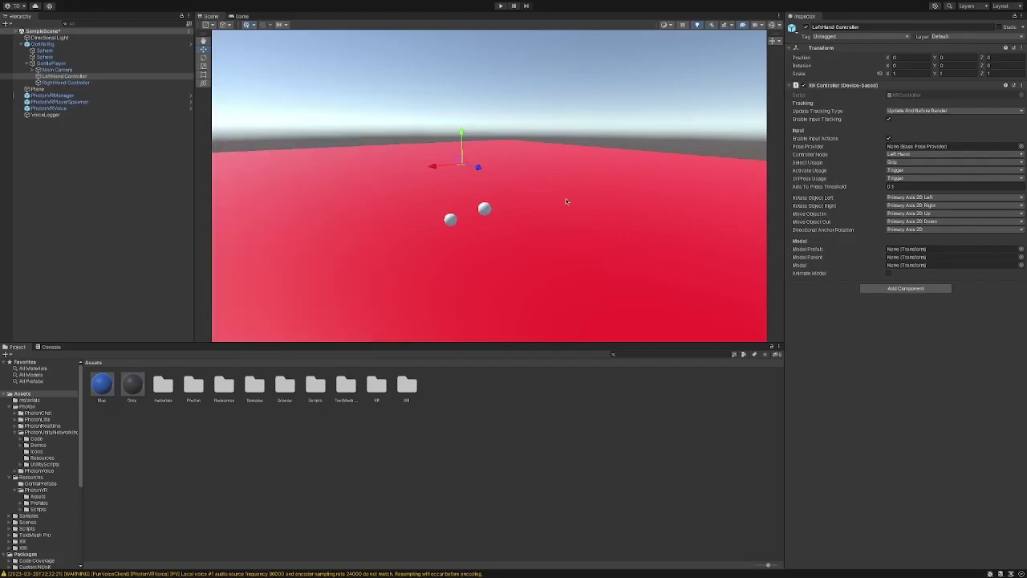